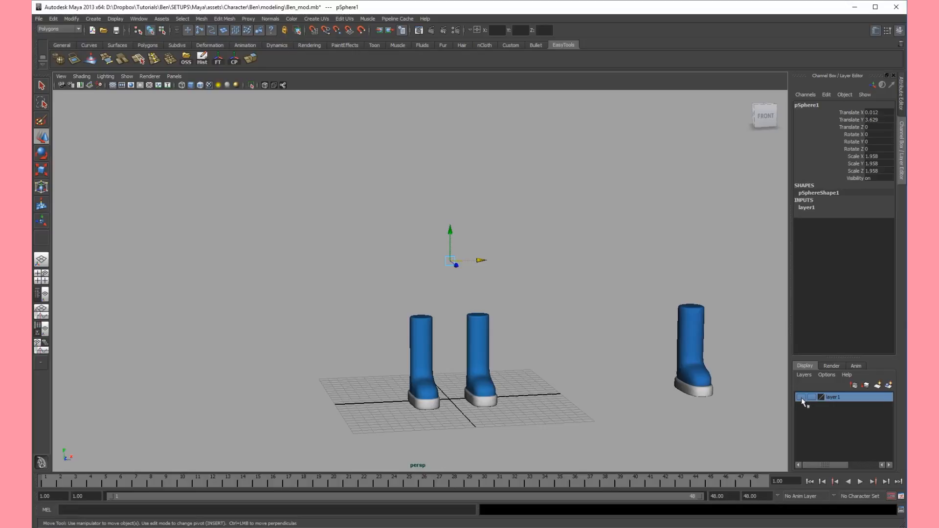
Make layer1 visible so the complete reference character shows above the boots.
click(801, 397)
scroll(498, 287, down, 1)
scroll(497, 287, down, 2)
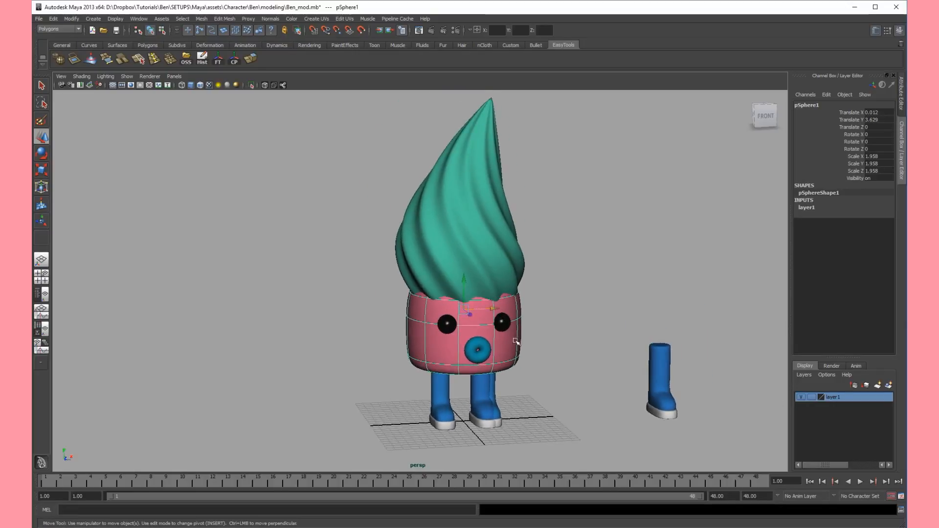
scroll(544, 347, up, 1)
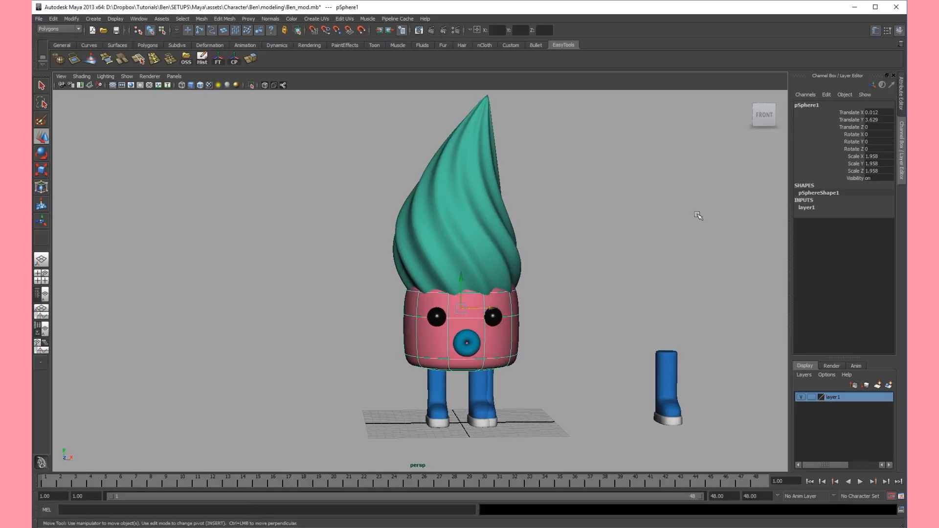
Select the character's parent group by way of the green hair, and display the Outliner beside the perspective view.
click(634, 266)
click(489, 259)
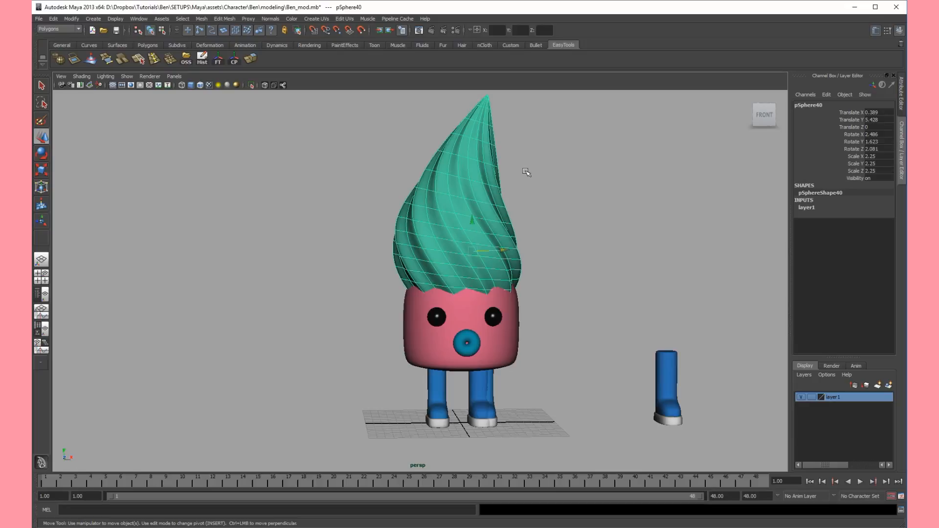
key(Up)
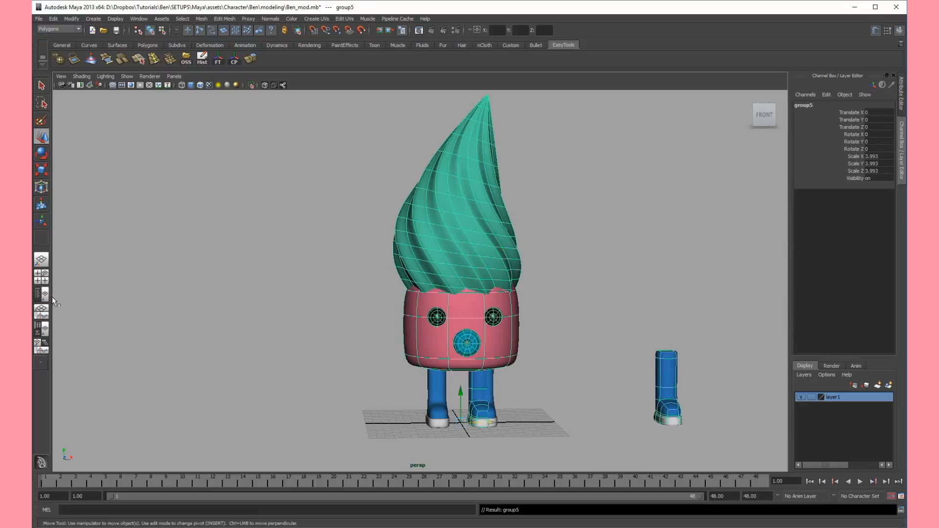
click(39, 296)
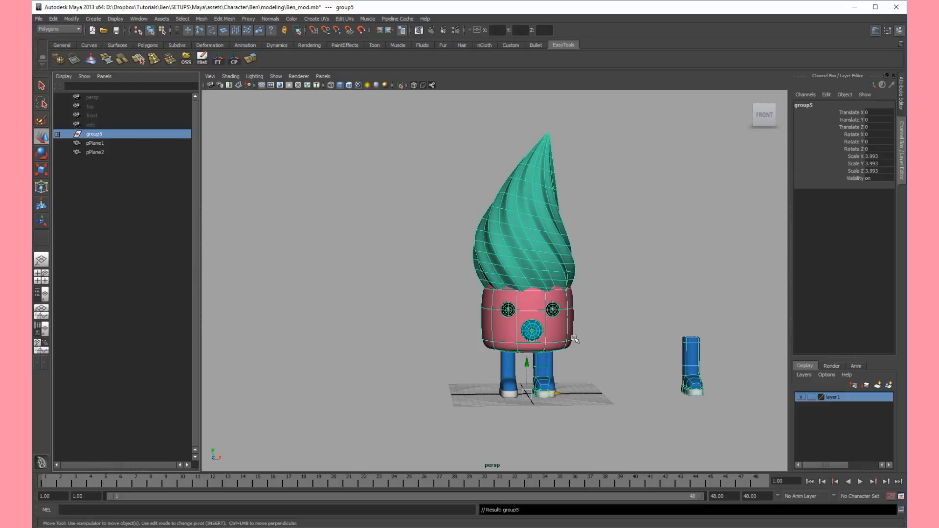
Look through the scene hierarchy in the Outliner, checking the cameras and both boot planes, and expand group5 to list its parts.
click(92, 97)
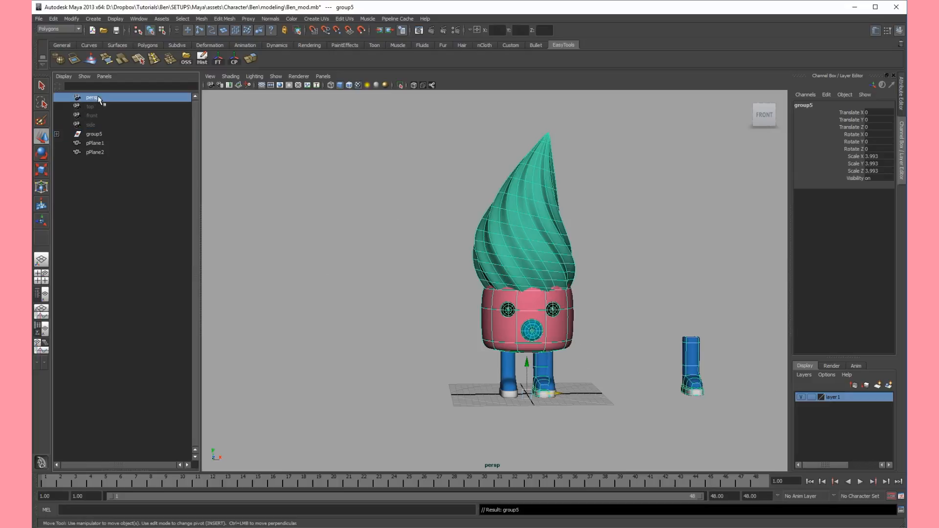
click(94, 106)
click(95, 116)
click(95, 125)
drag(98, 143, 101, 151)
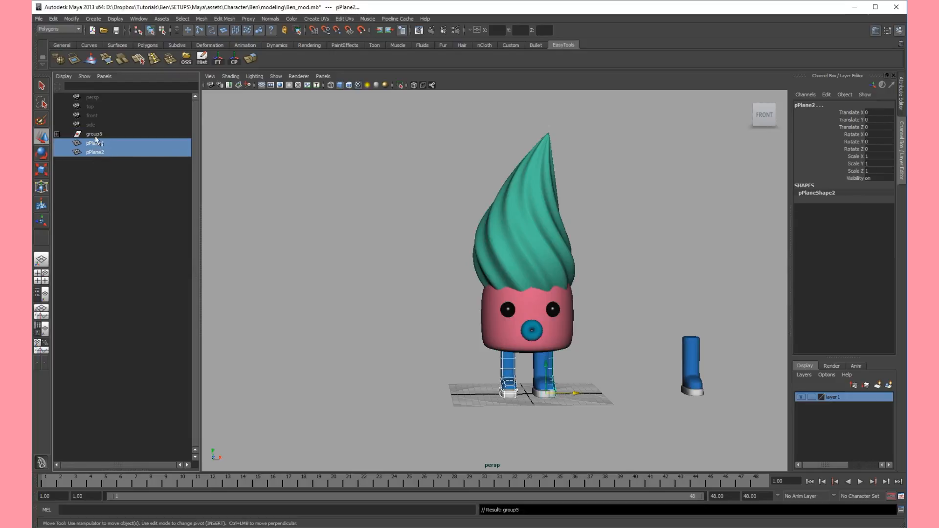
click(93, 136)
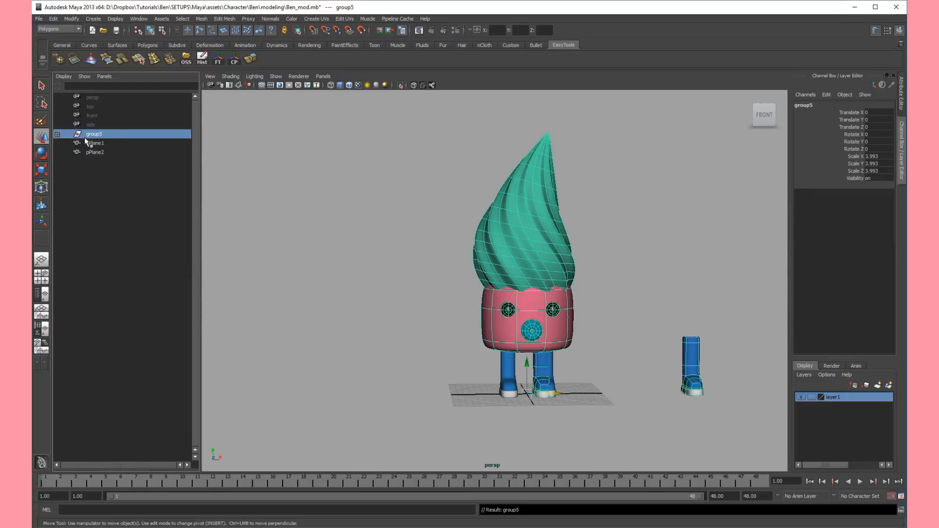
click(57, 134)
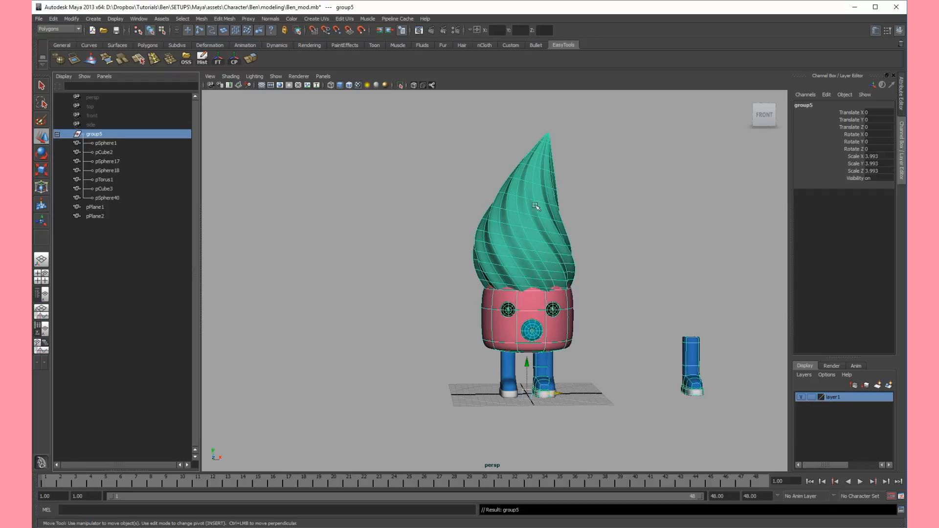
Move the whole character group about 25.3 units along X, away from the two boots at the origin.
click(636, 219)
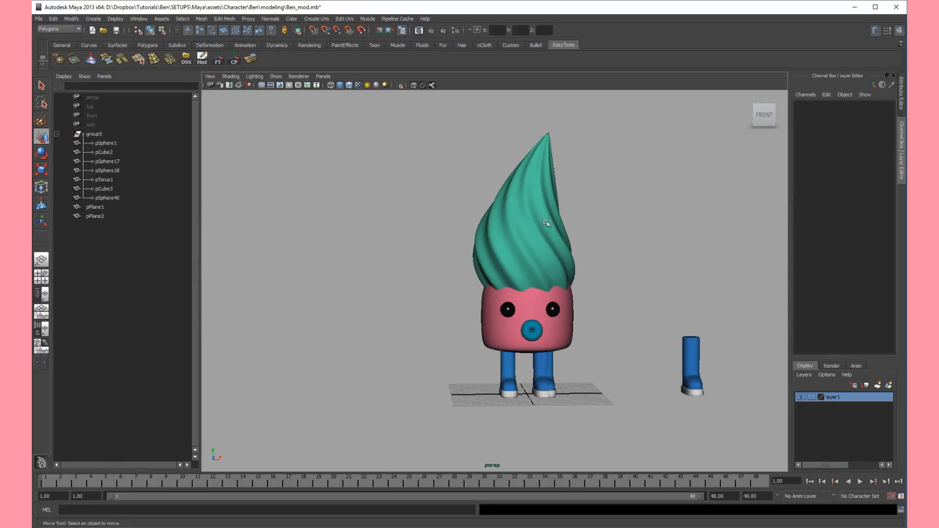
click(550, 260)
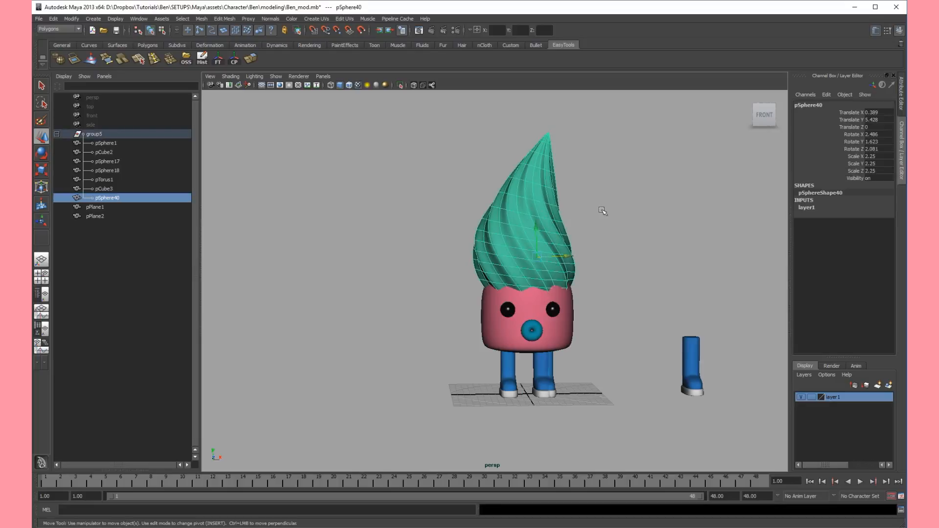
key(Up)
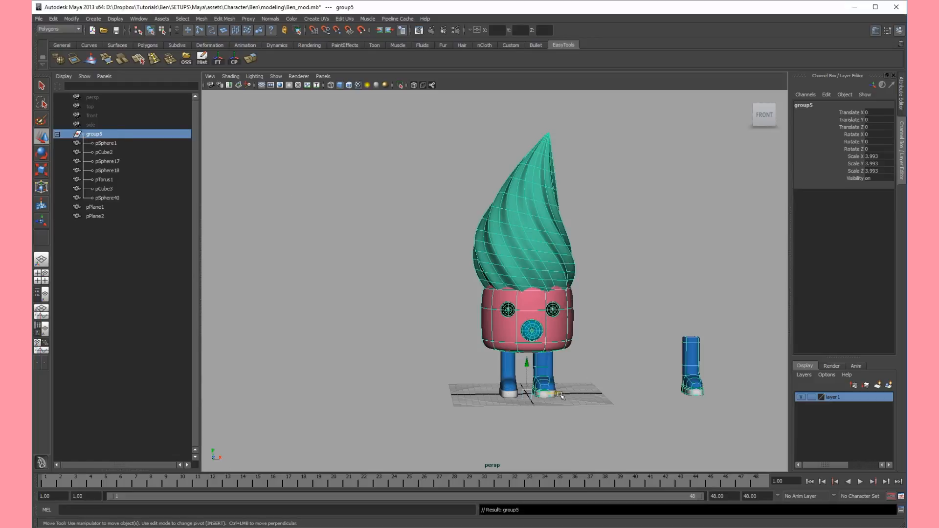
drag(556, 395, 712, 376)
alt+middle_drag(712, 377, 589, 363)
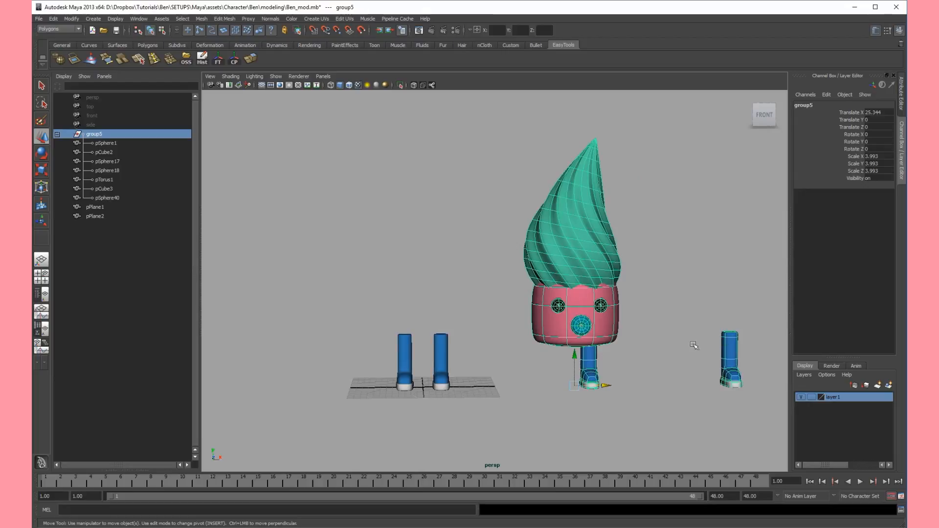
Remove the pink body from layer1 and hide that layer.
click(608, 326)
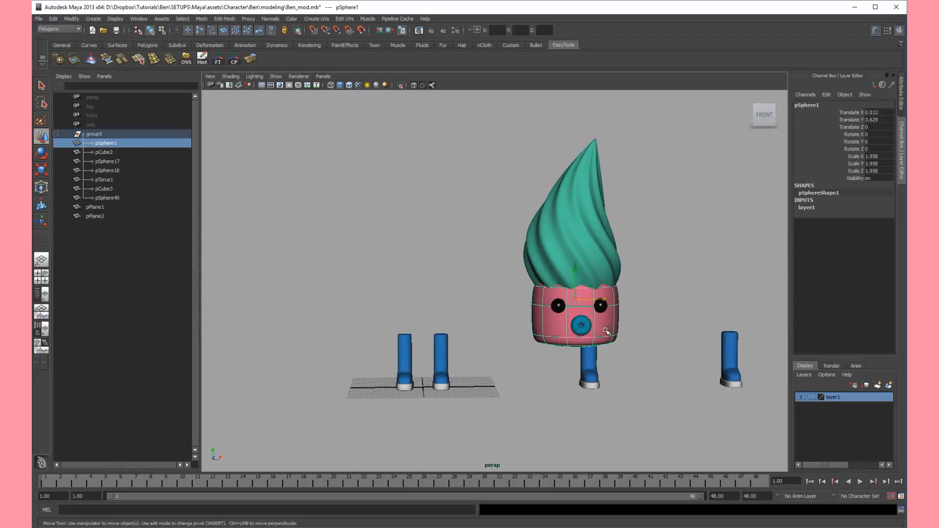
right_click(834, 400)
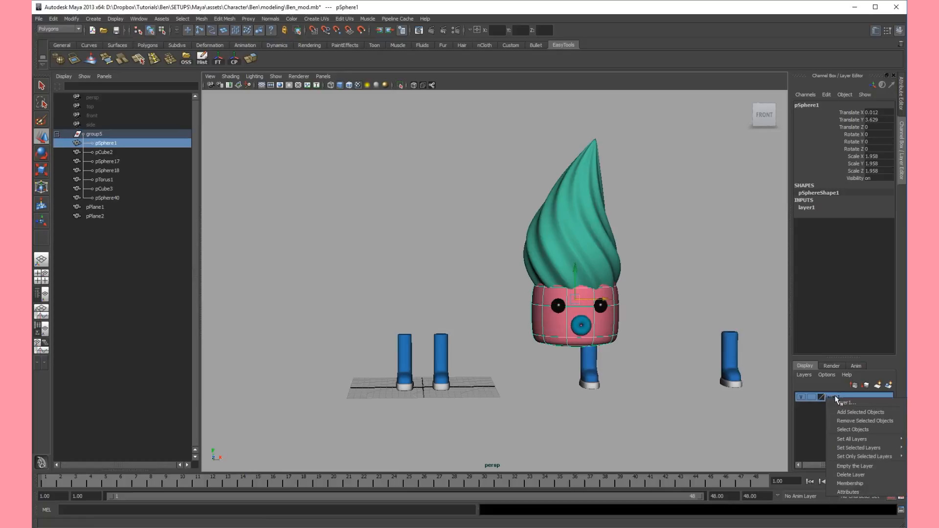
click(878, 424)
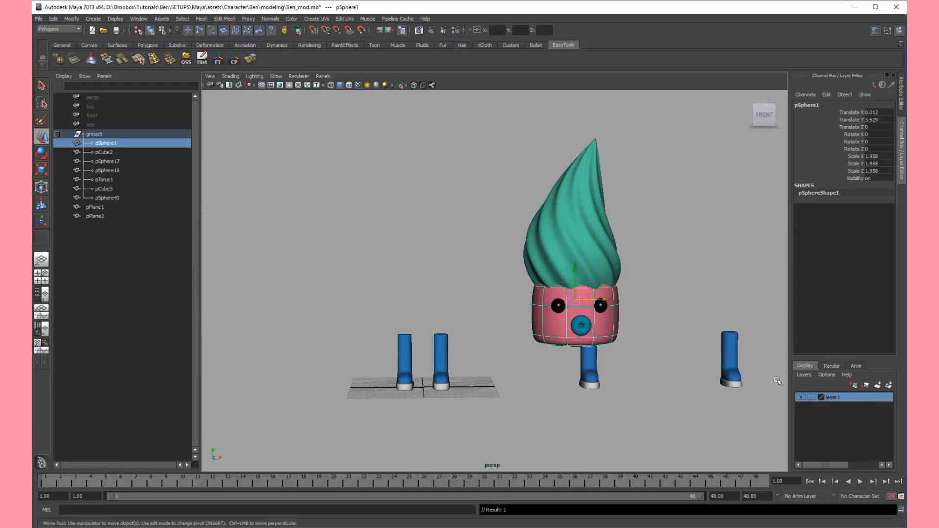
click(801, 397)
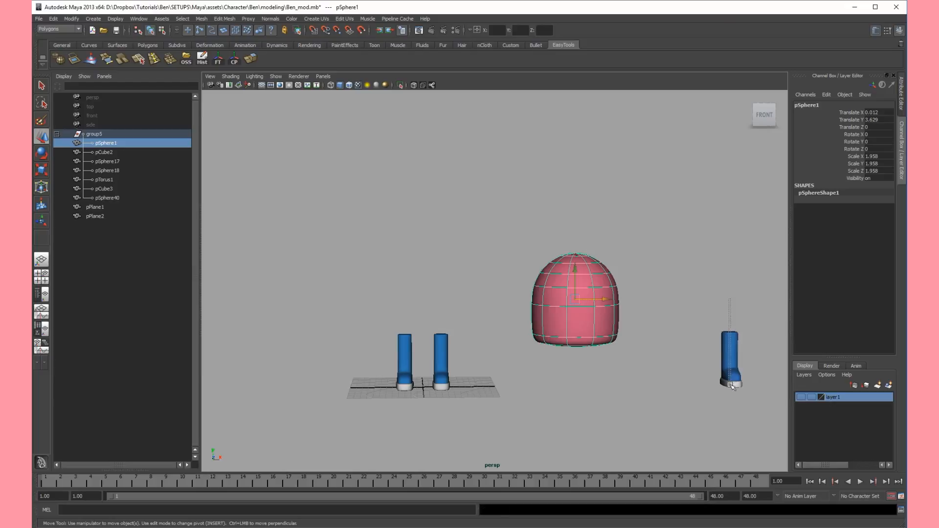
Add the separate blue boot beside the pink body to layer1.
click(731, 381)
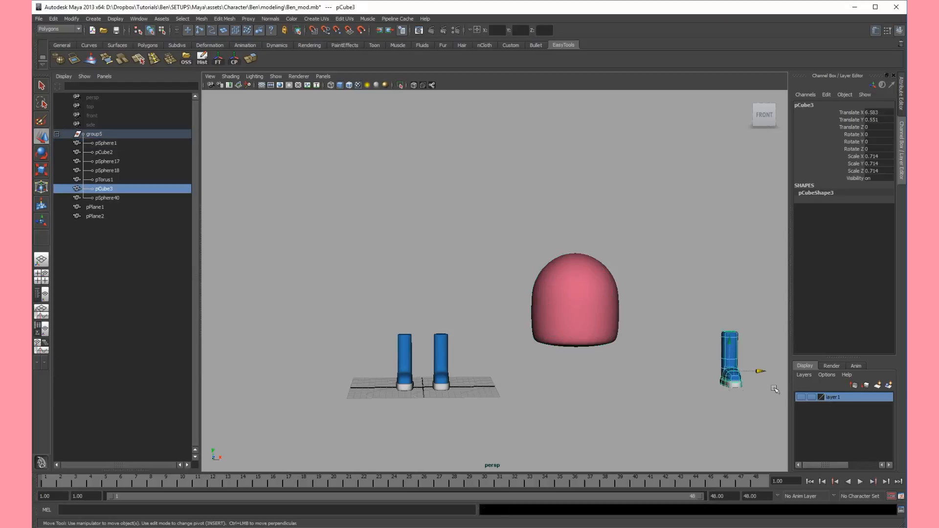
right_click(834, 399)
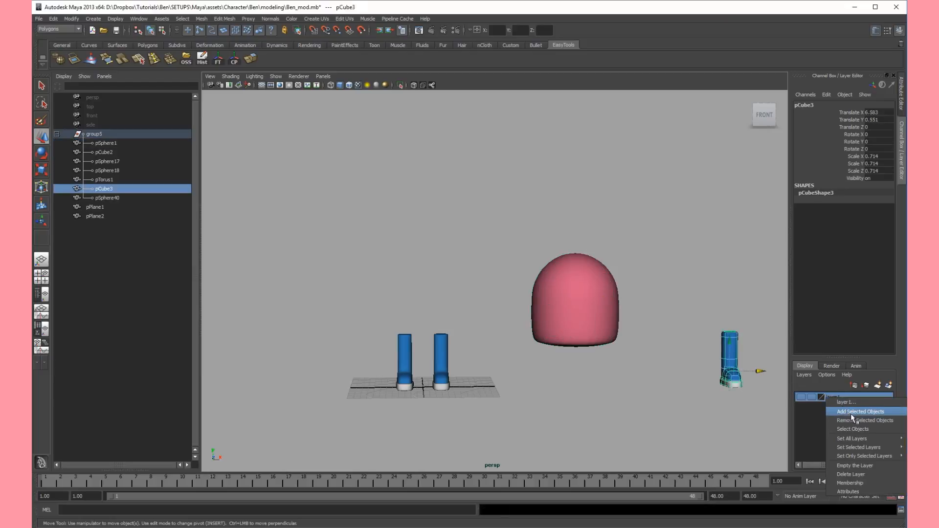
click(853, 413)
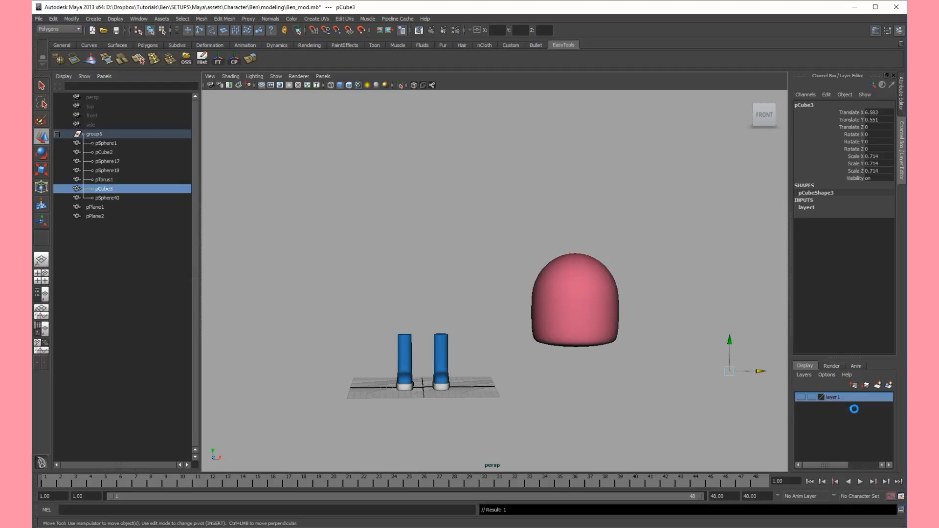
Create a new display layer containing the two boots on the grid.
click(662, 319)
alt+drag(662, 319, 631, 304)
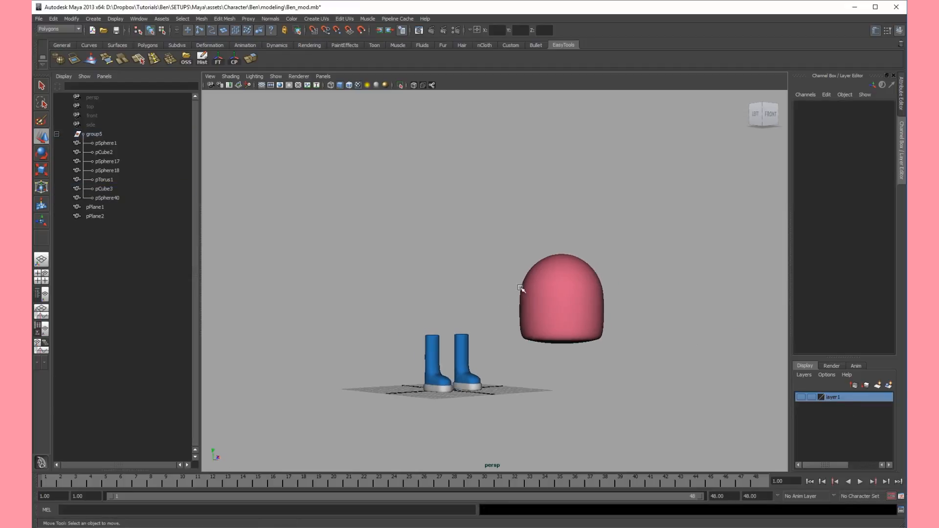
alt+drag(570, 304, 428, 397)
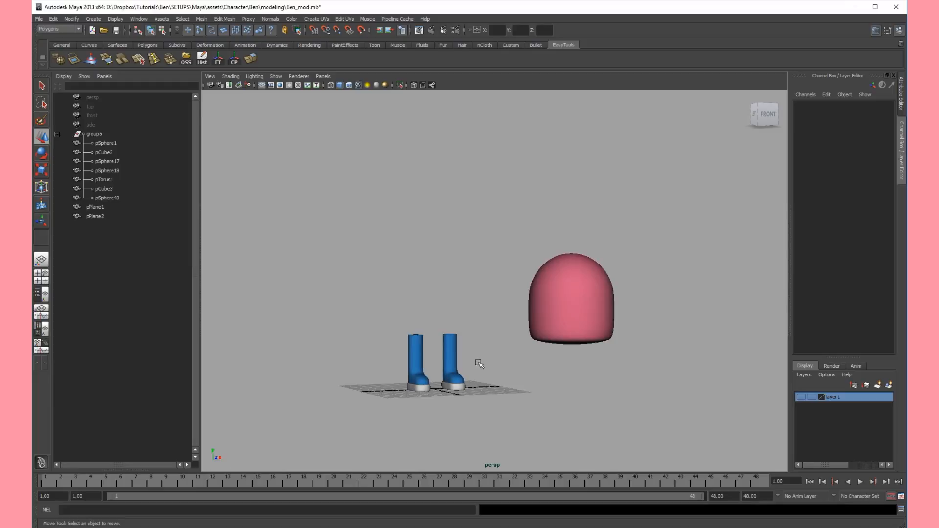
drag(488, 359, 389, 408)
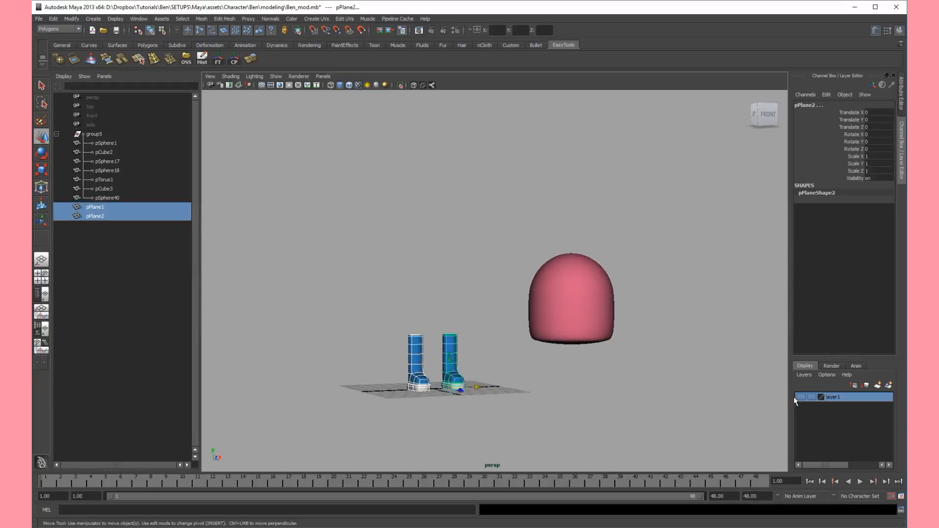
click(888, 386)
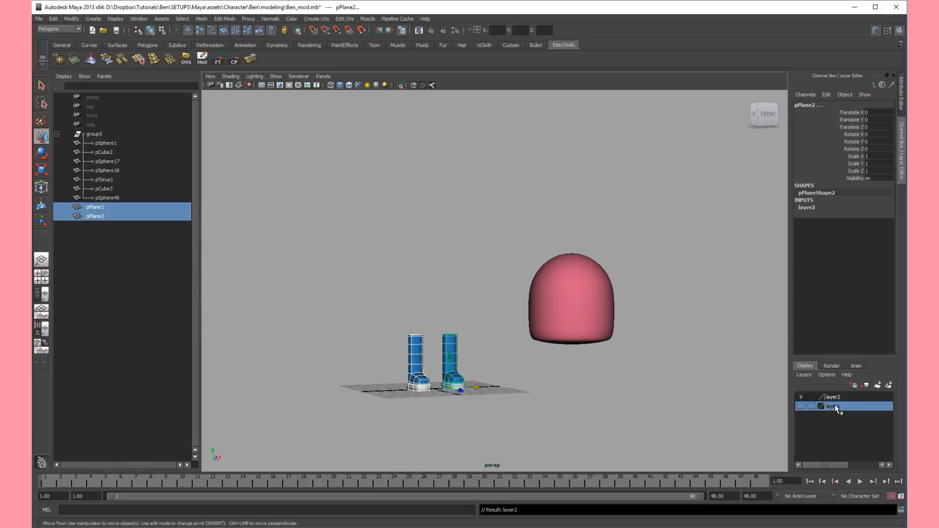
Rename layer1 to RefBen.
double_click(838, 408)
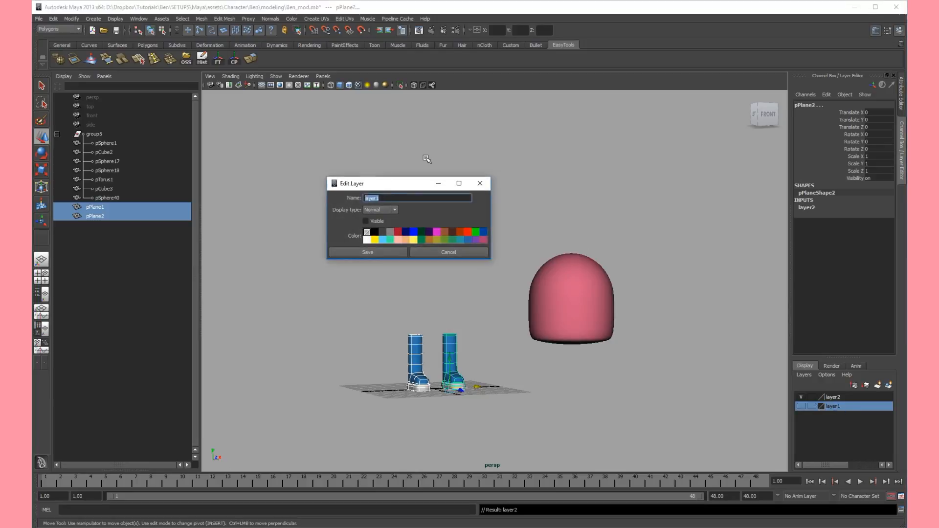
text(O)
click(390, 251)
Rename layer2 to NewBen and hide it.
click(825, 397)
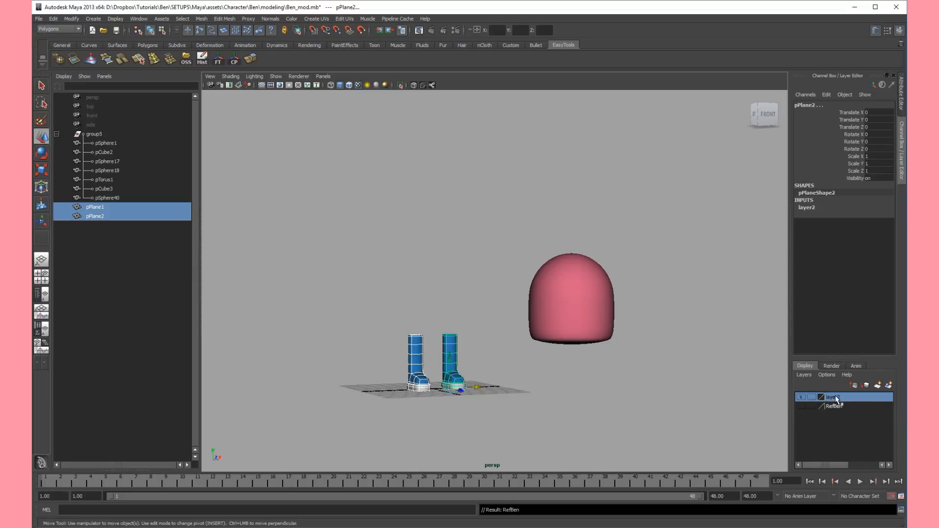
double_click(836, 397)
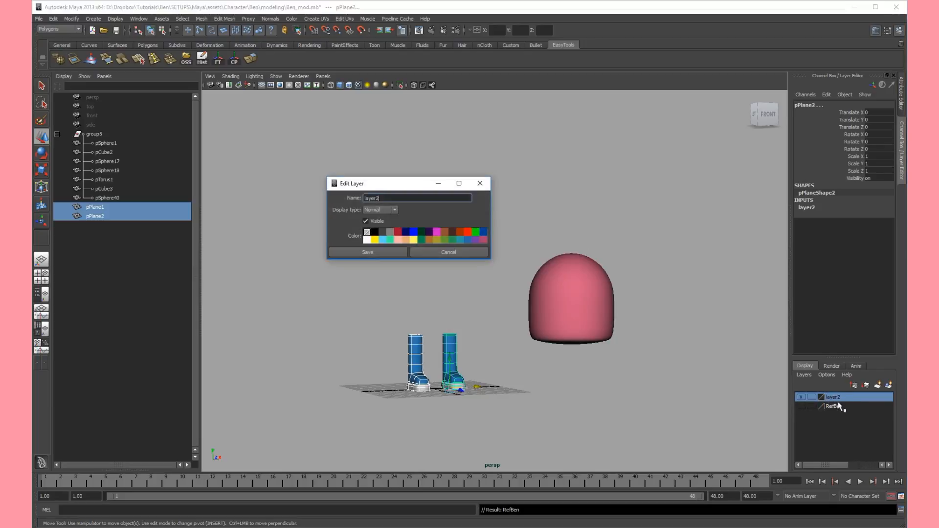
double_click(387, 196)
text(NewBen)
click(388, 252)
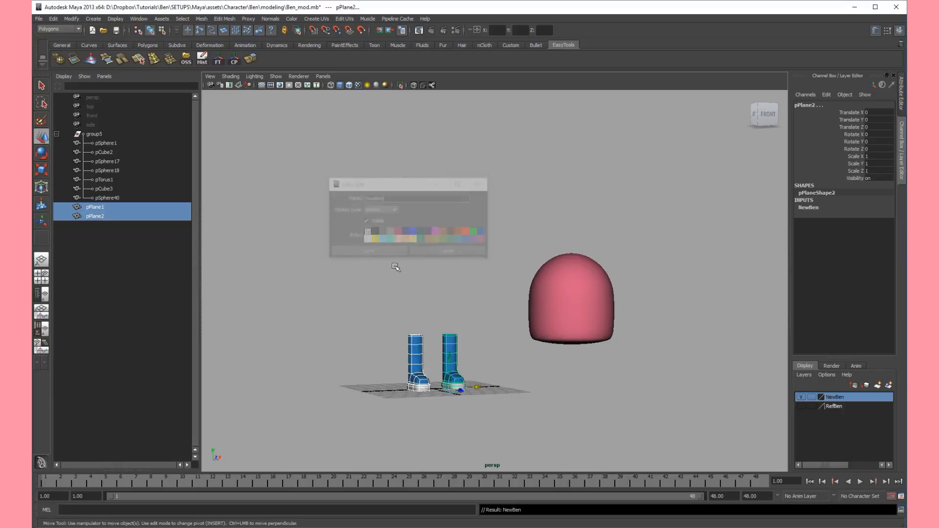
click(801, 397)
Select the pink body and examine its domed mesh from the side, below and above.
click(605, 270)
alt+drag(649, 266, 663, 273)
alt+right_drag(663, 272, 693, 298)
mouse_move(693, 298)
alt+mouse_down()
mouse_move(702, 310)
mouse_move(689, 293)
mouse_move(684, 300)
alt+mouse_up()
mouse_move(684, 299)
alt+right_down()
mouse_move(677, 309)
mouse_move(666, 300)
alt+right_up()
alt+drag(613, 308, 563, 354)
alt+drag(494, 384, 501, 387)
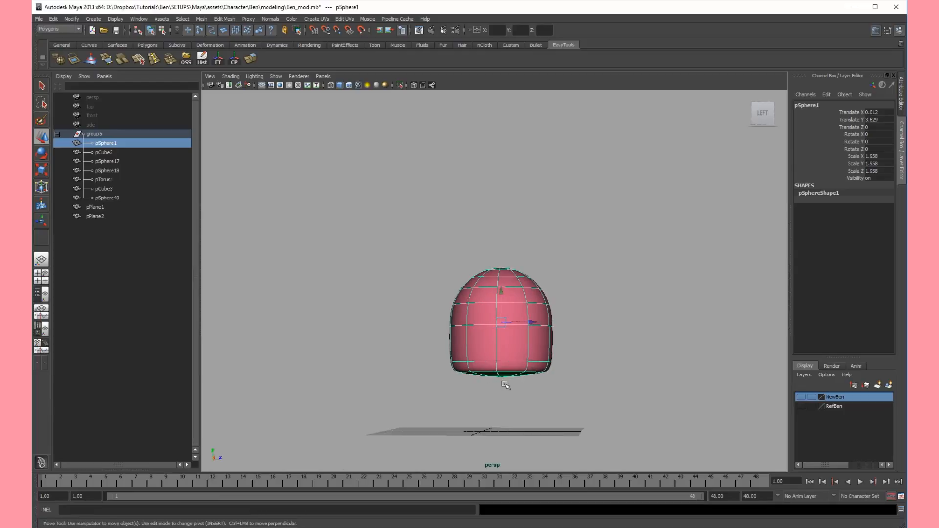
alt+drag(579, 348, 554, 323)
alt+middle_drag(554, 324, 566, 321)
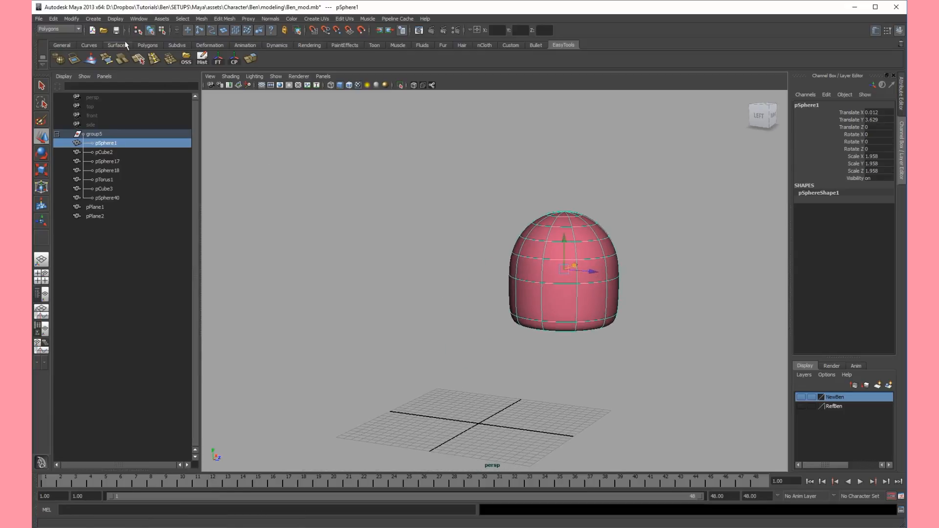
Create a polygon sphere at the origin and frame it up close.
click(93, 19)
mouse_move(124, 43)
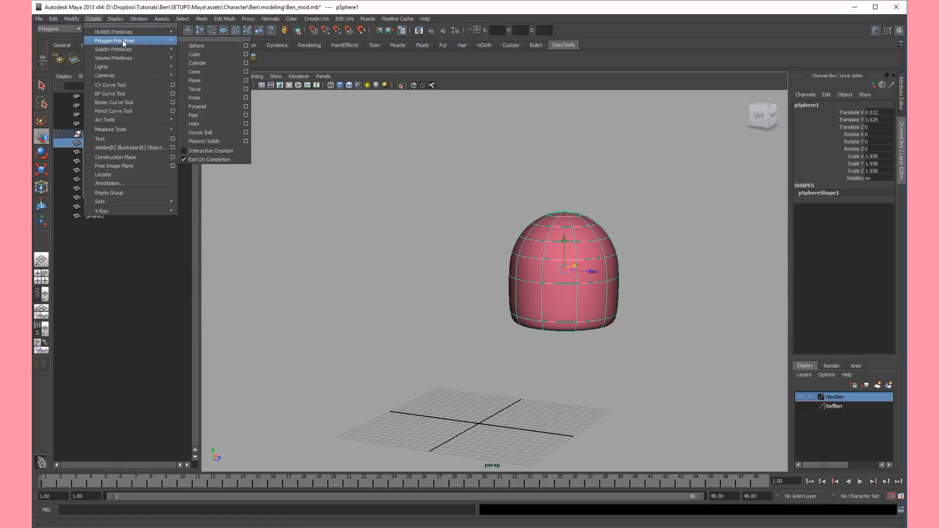
click(210, 46)
alt+middle_drag(524, 388, 540, 284)
alt+right_drag(542, 303, 585, 386)
alt+drag(585, 386, 591, 398)
alt+right_drag(591, 398, 602, 415)
alt+middle_drag(545, 422, 539, 291)
alt+right_drag(540, 290, 586, 348)
alt+drag(560, 321, 578, 342)
alt+right_drag(578, 322, 593, 329)
alt+middle_drag(593, 329, 593, 240)
alt+right_drag(591, 297, 602, 308)
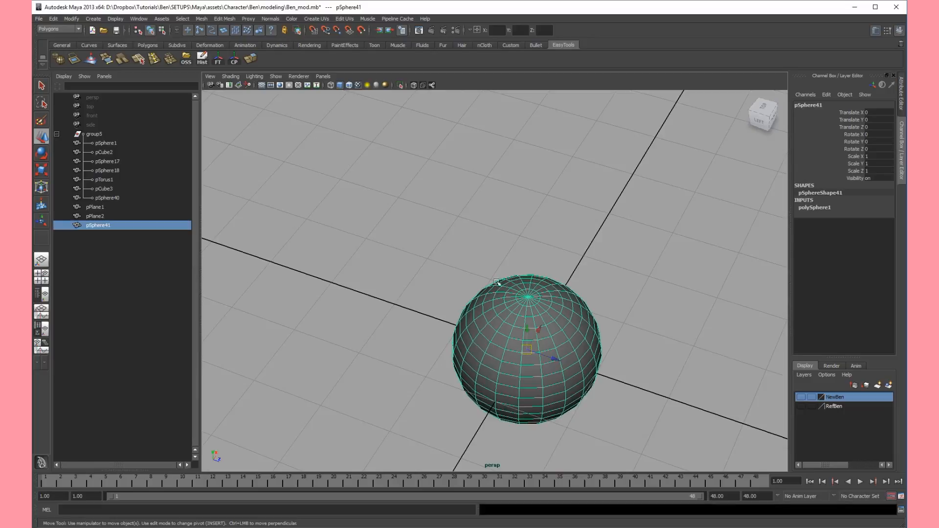
alt+drag(495, 344, 565, 293)
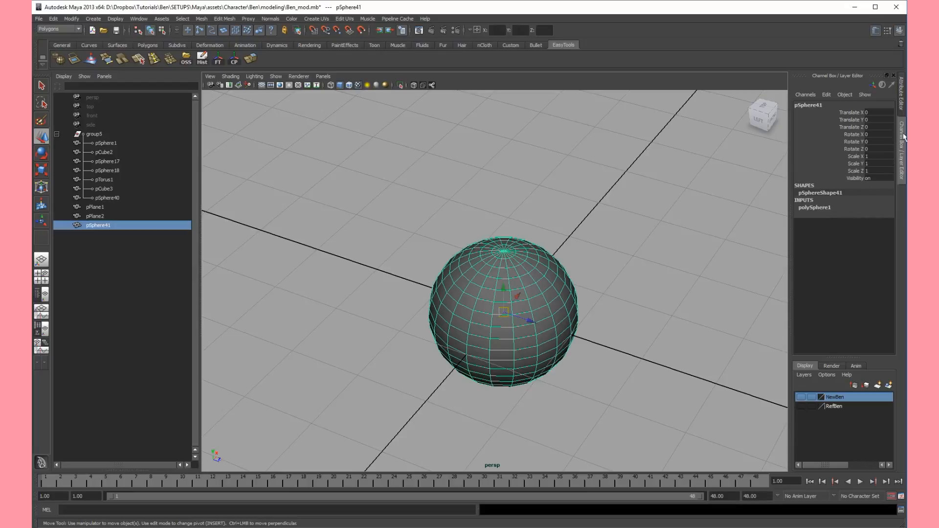
Set the new sphere's axis and height subdivisions to 8.
click(827, 208)
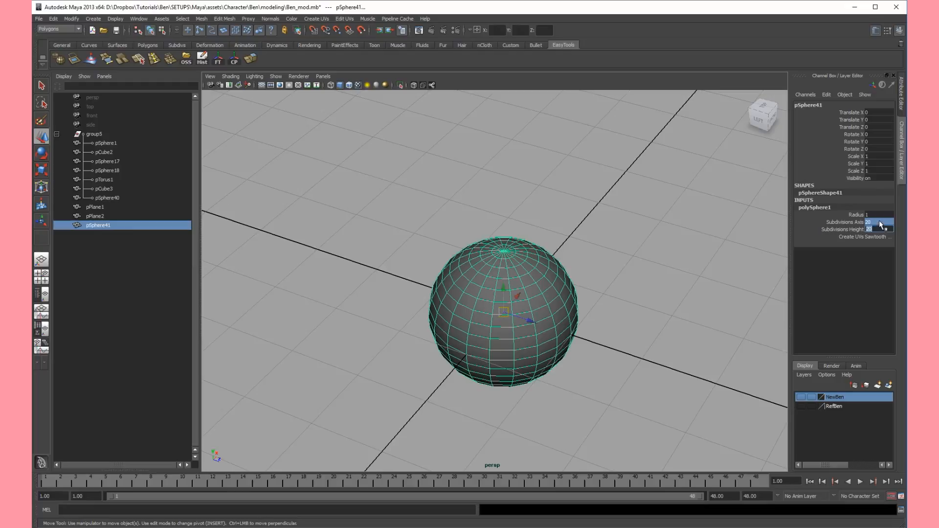
drag(881, 225, 881, 228)
text(8)
key(Return)
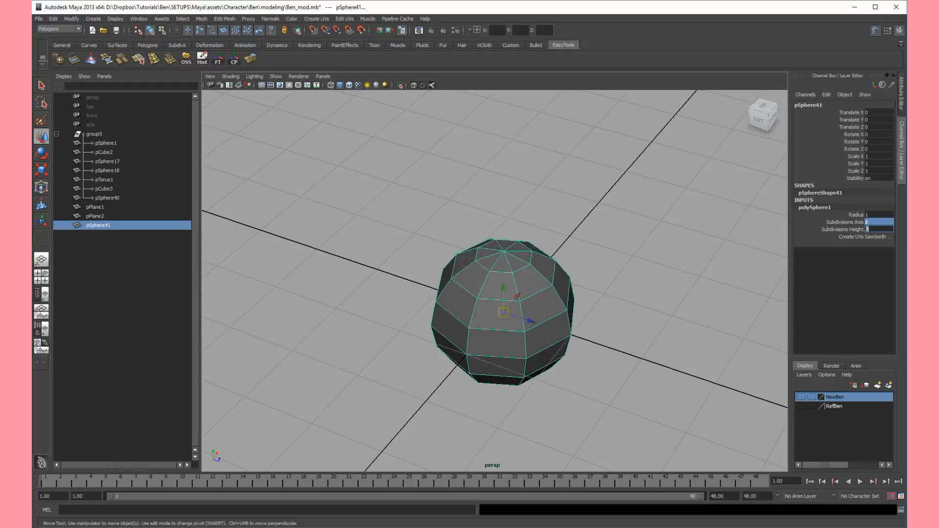
Examine the low-poly sphere's faces from several angles and distances.
click(610, 305)
alt+drag(611, 304, 614, 283)
alt+middle_drag(614, 283, 536, 197)
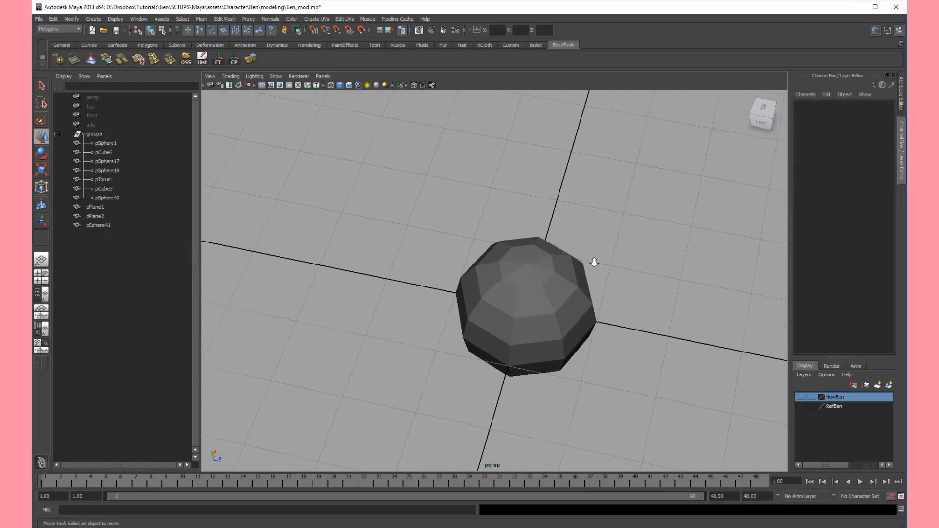
scroll(593, 262, up, 2)
click(570, 272)
alt+right_drag(603, 278, 557, 254)
alt+drag(557, 254, 577, 273)
alt+right_drag(577, 273, 544, 302)
alt+middle_drag(544, 302, 542, 314)
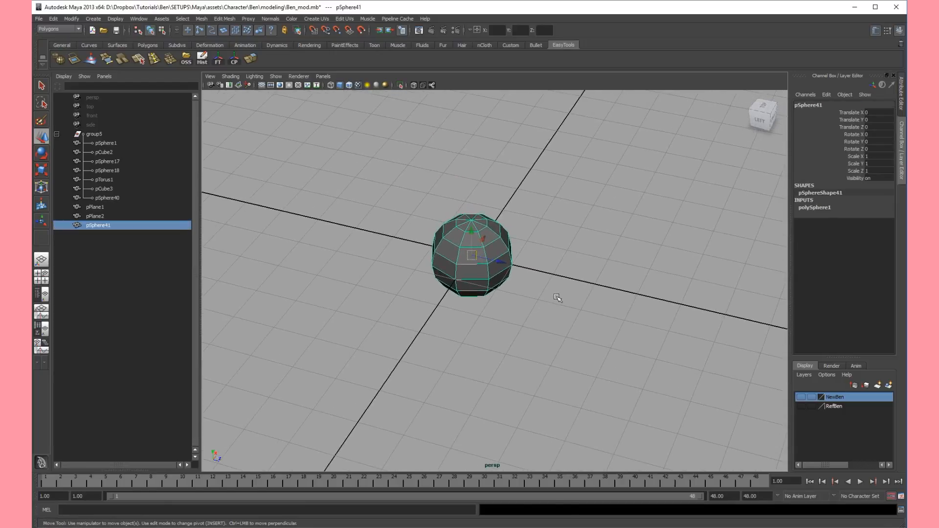
Display the sphere with smooth preview and frame it together with the pink reference body.
click(570, 284)
alt+right_drag(570, 283, 503, 289)
alt+drag(503, 289, 553, 338)
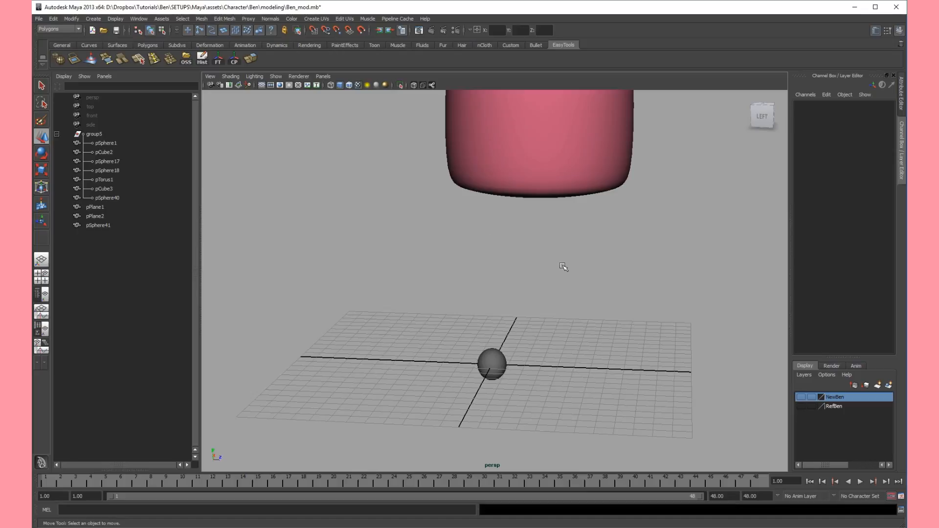
alt+drag(563, 268, 502, 292)
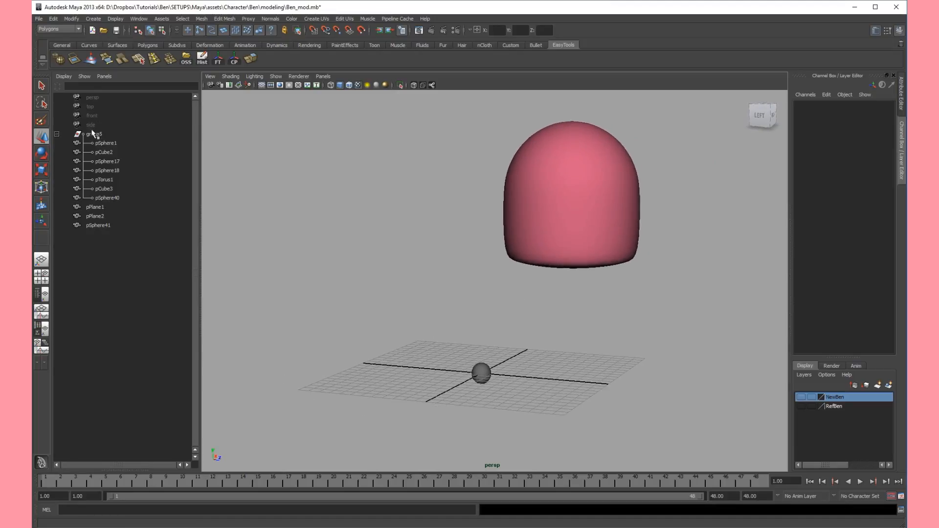
Switch the viewport to the front camera and back to the perspective camera.
click(87, 98)
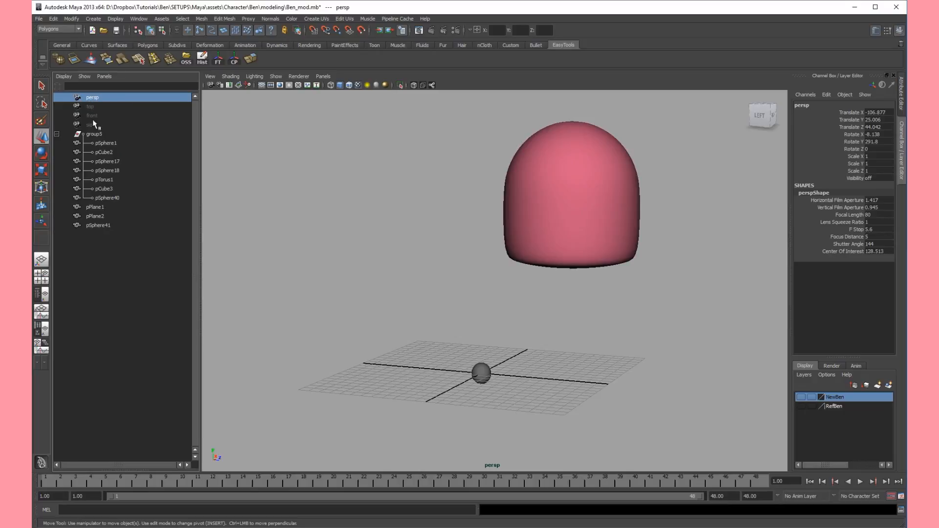
click(94, 115)
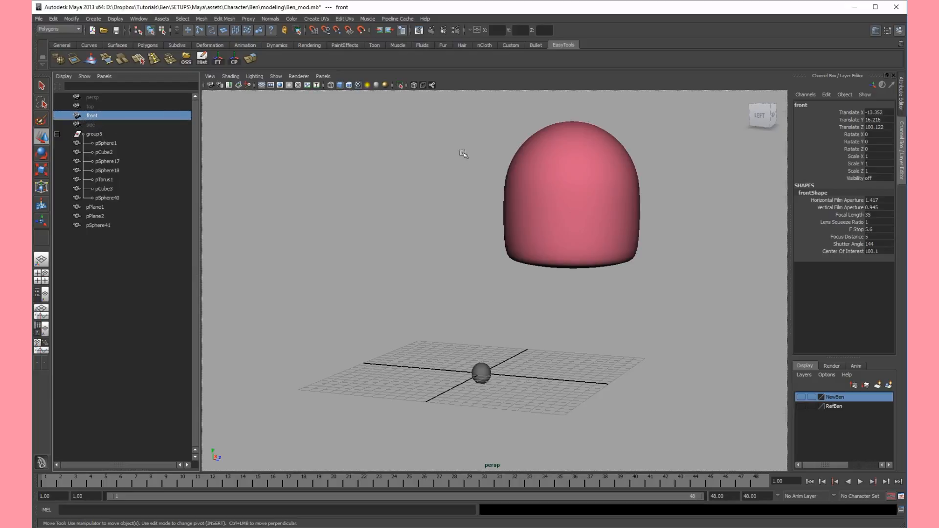
key(space)
key(space)
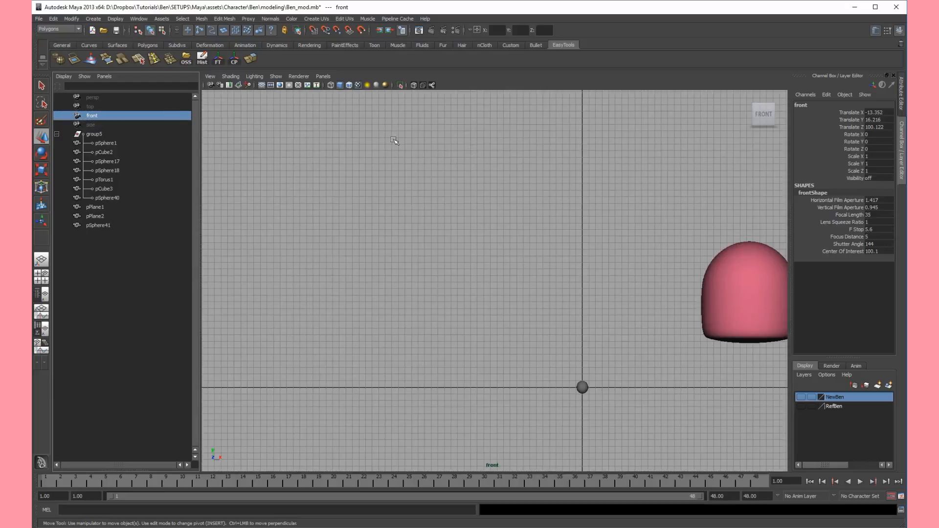
click(93, 97)
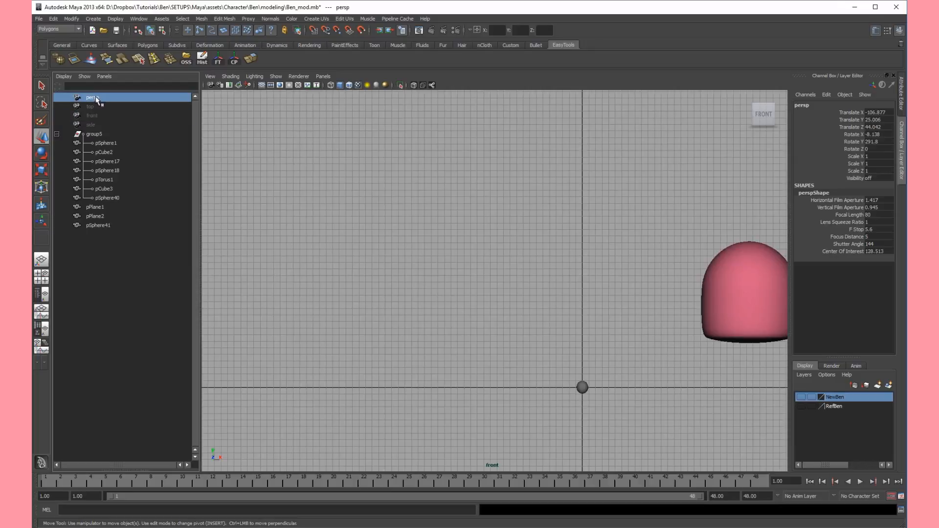
middle_drag(96, 100, 459, 168)
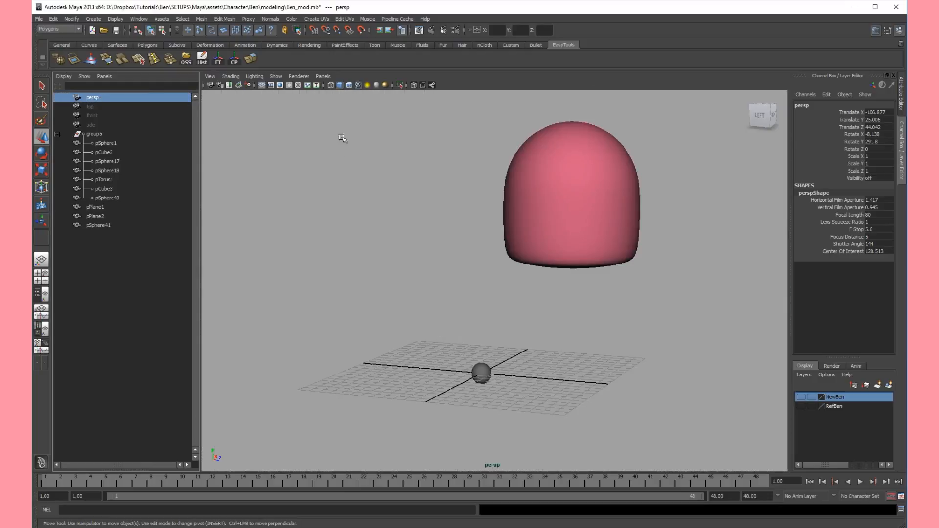
Switch the viewport to the orthographic front view, followed by the orthographic side view.
click(321, 76)
mouse_move(328, 86)
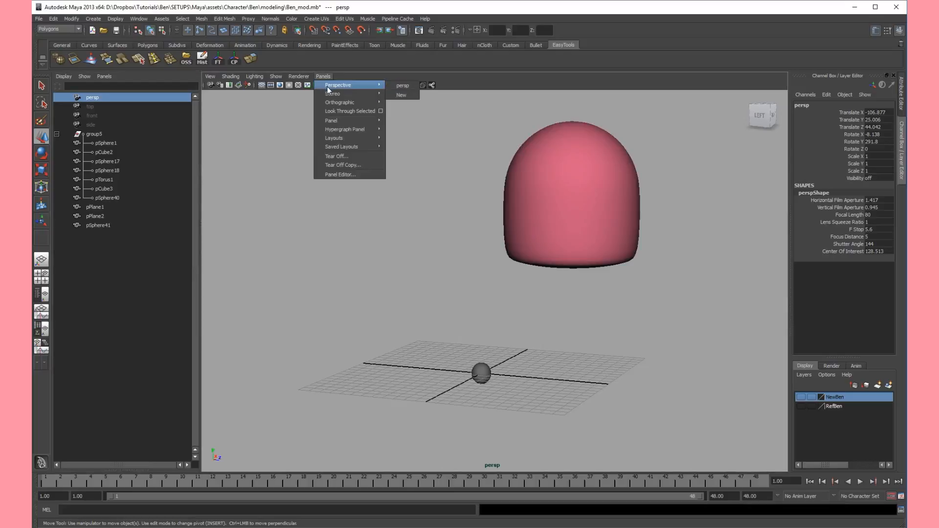
mouse_move(337, 103)
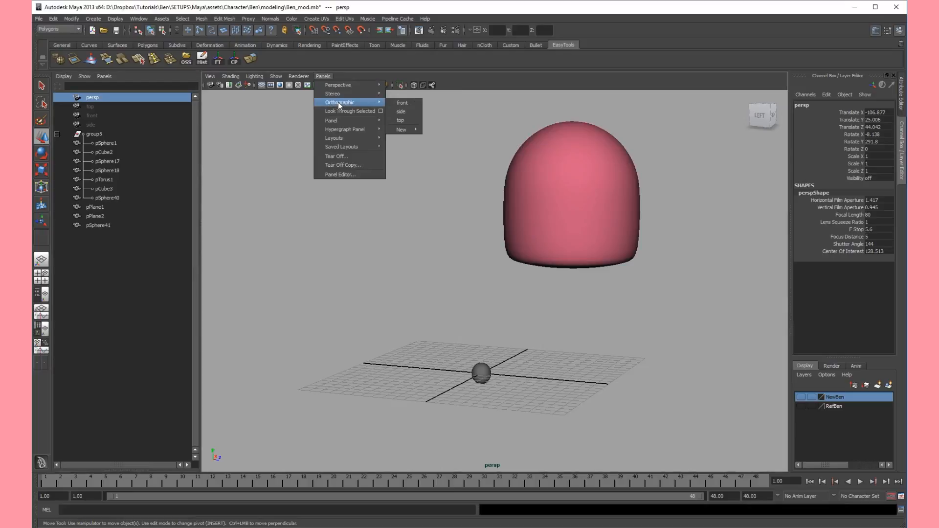
click(403, 104)
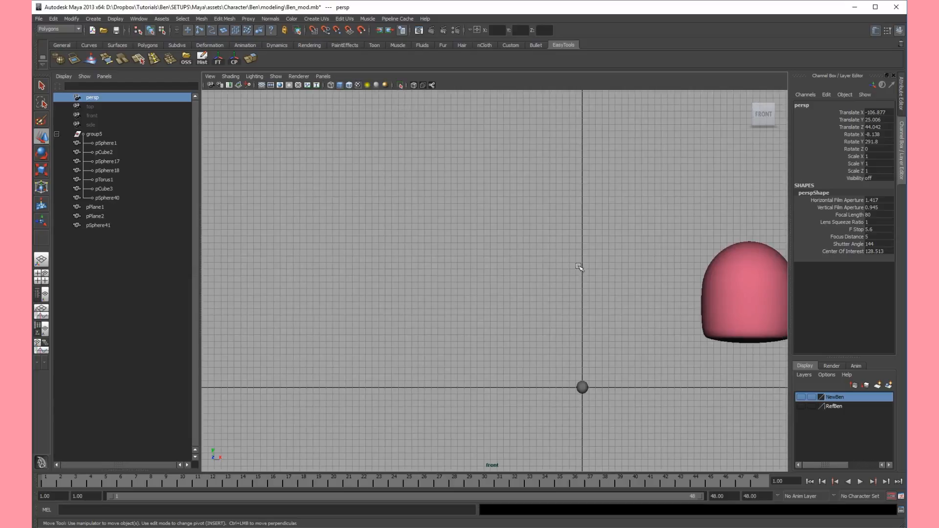
click(323, 77)
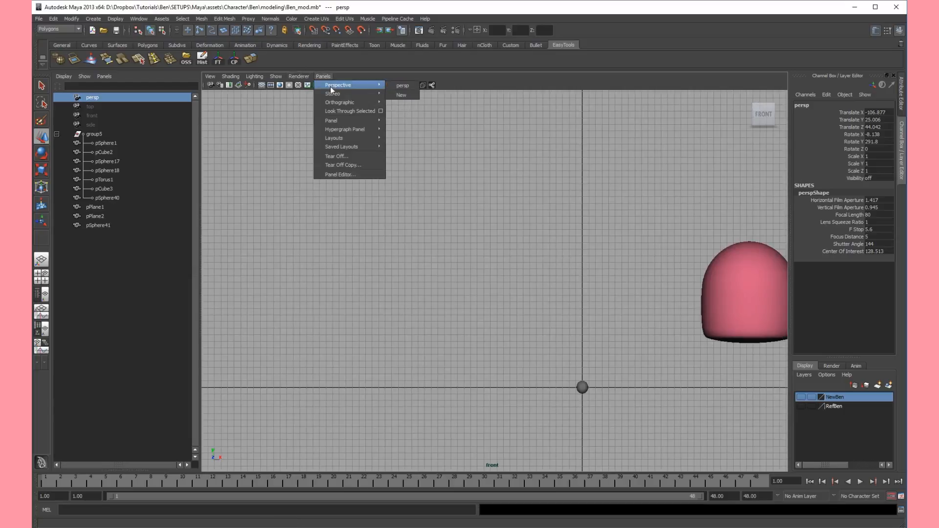
mouse_move(337, 103)
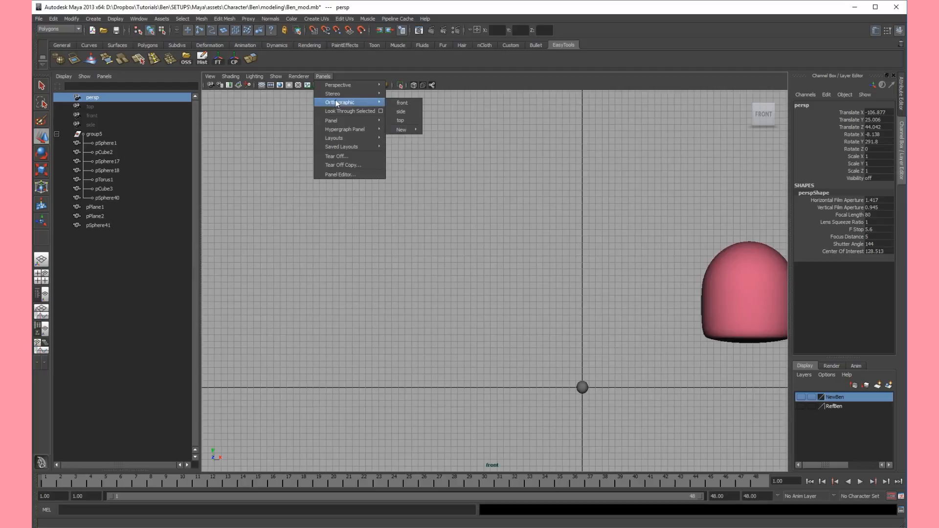
click(400, 112)
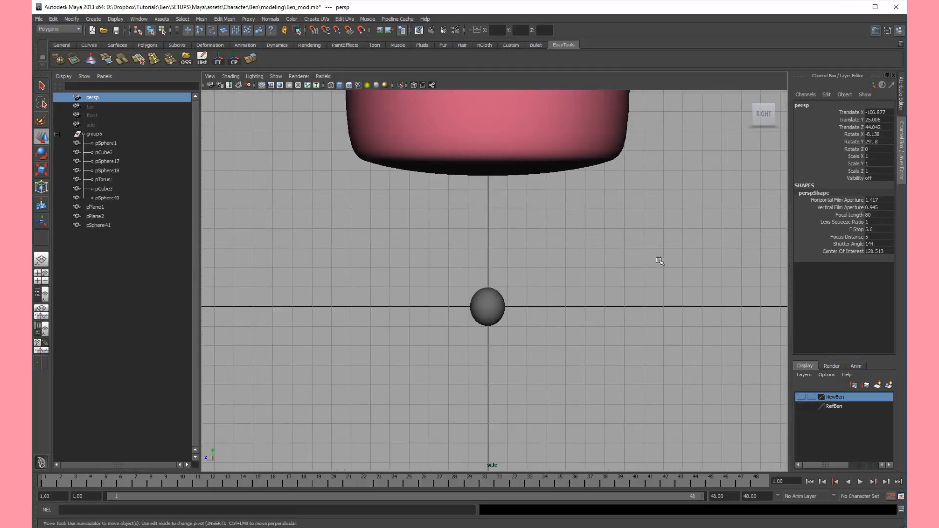
Scale the sphere uniformly to about 6.92 and raise it to about 12.57 in Y, inside the pink body.
scroll(583, 247, down, 3)
alt+middle_drag(583, 248, 545, 261)
click(474, 361)
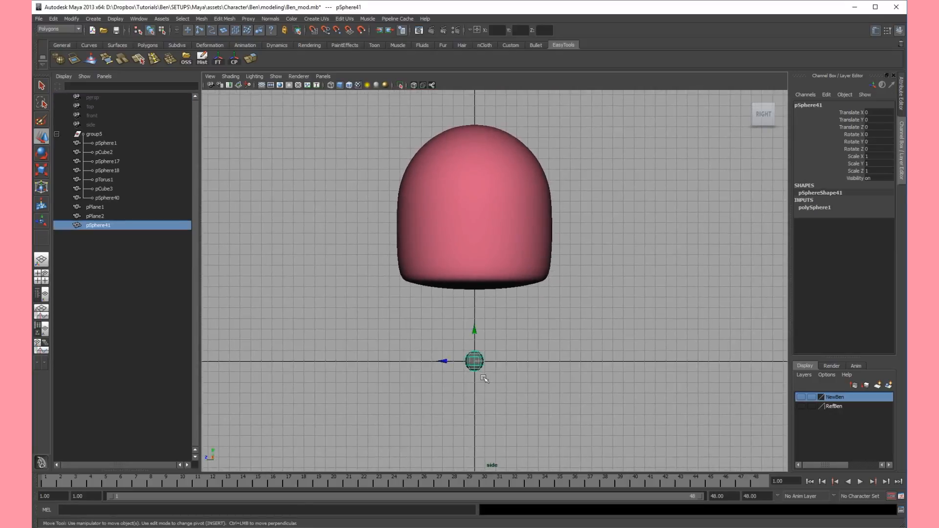
key(r)
drag(475, 360, 586, 352)
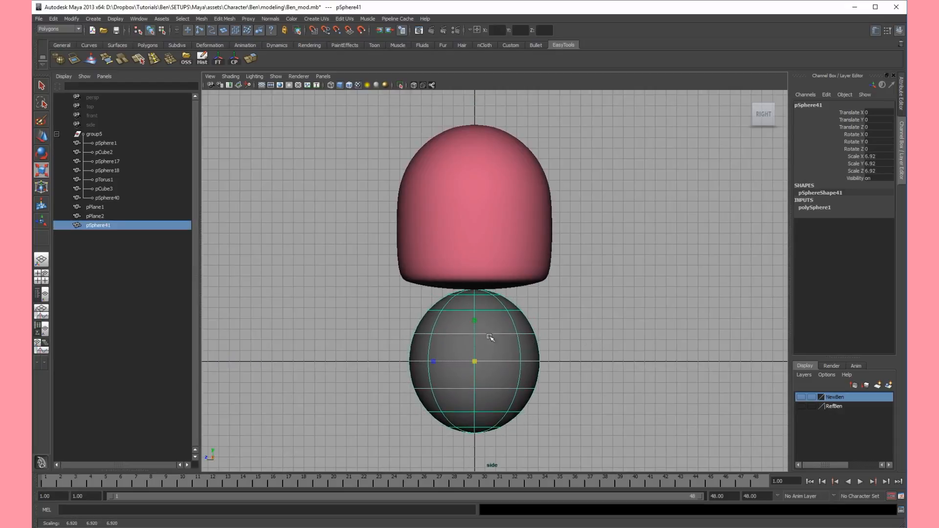
key(w)
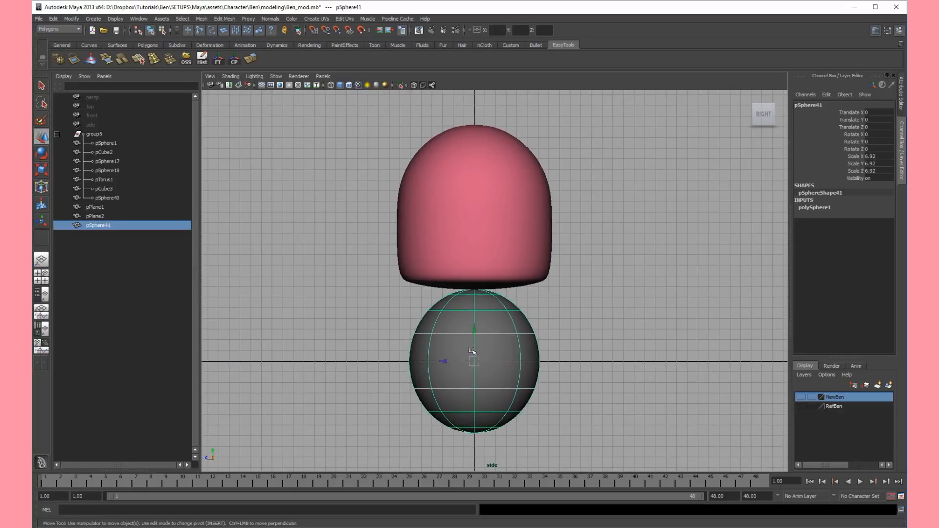
drag(477, 335, 481, 198)
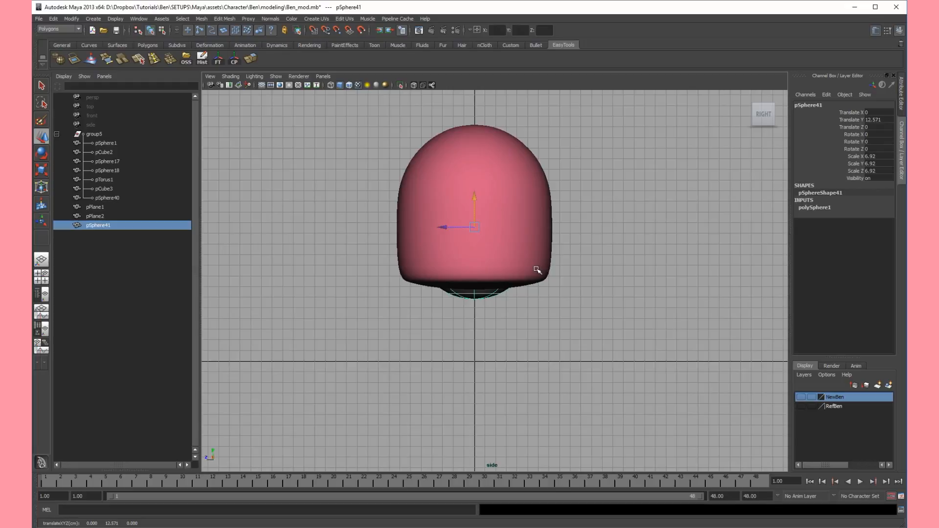
Display the side view in wireframe to compare the sphere with the reference body up close.
key(4)
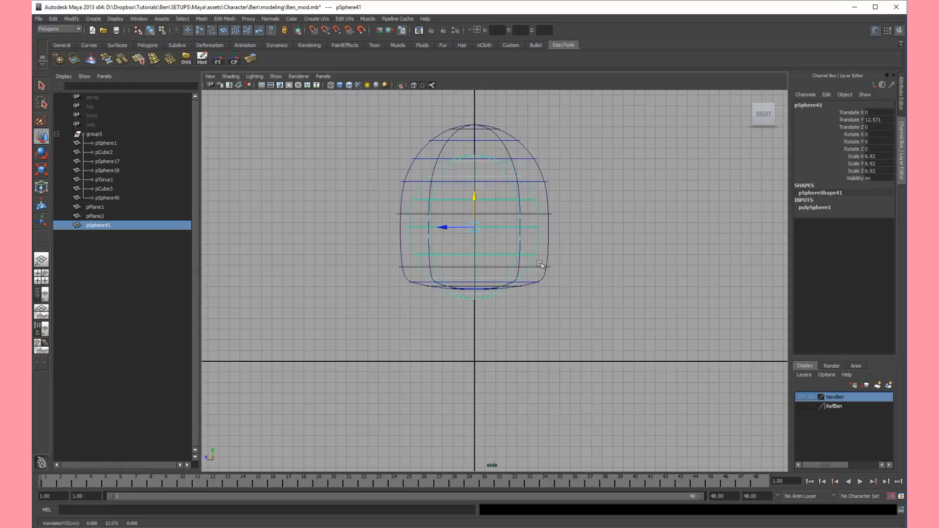
alt+right_drag(543, 191, 577, 212)
alt+middle_drag(577, 211, 580, 289)
alt+right_drag(579, 289, 601, 289)
alt+middle_drag(596, 287, 602, 250)
alt+right_drag(602, 251, 607, 248)
alt+middle_drag(590, 246, 584, 267)
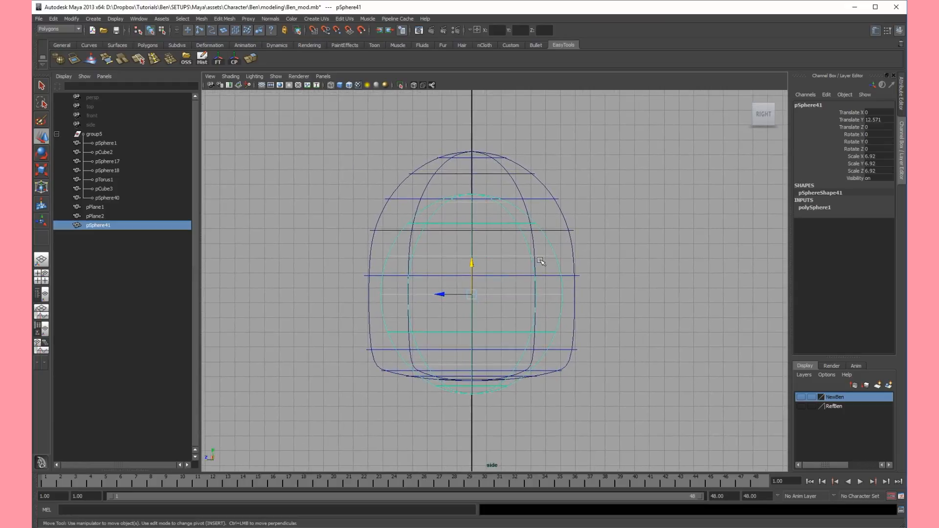
Select the vertices of the sphere's upper half and slightly flatten them vertically.
right_click(636, 237)
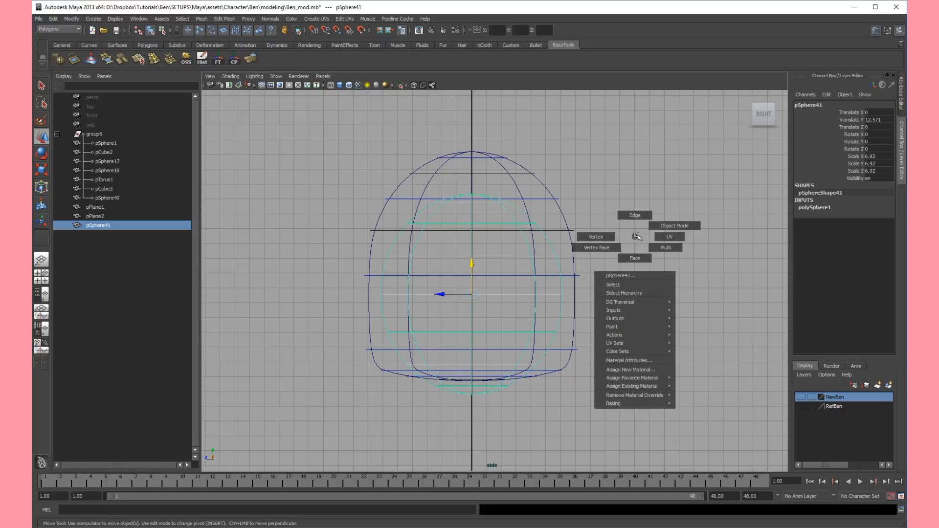
click(606, 237)
drag(703, 138, 313, 284)
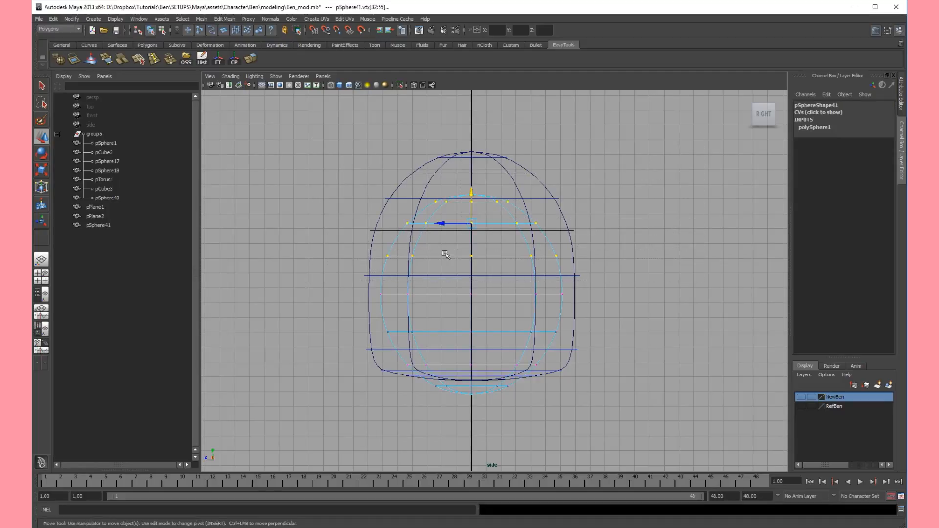
key(r)
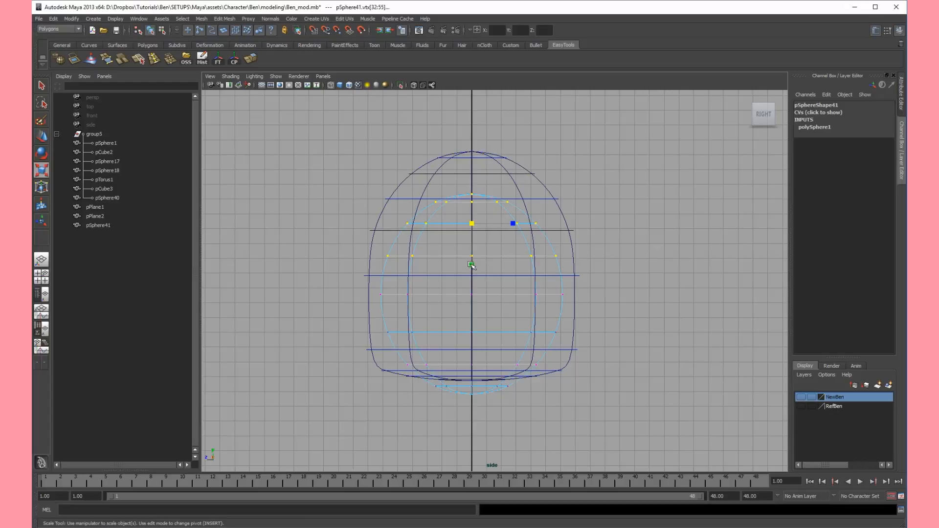
drag(474, 263, 476, 255)
key(ctrl+z)
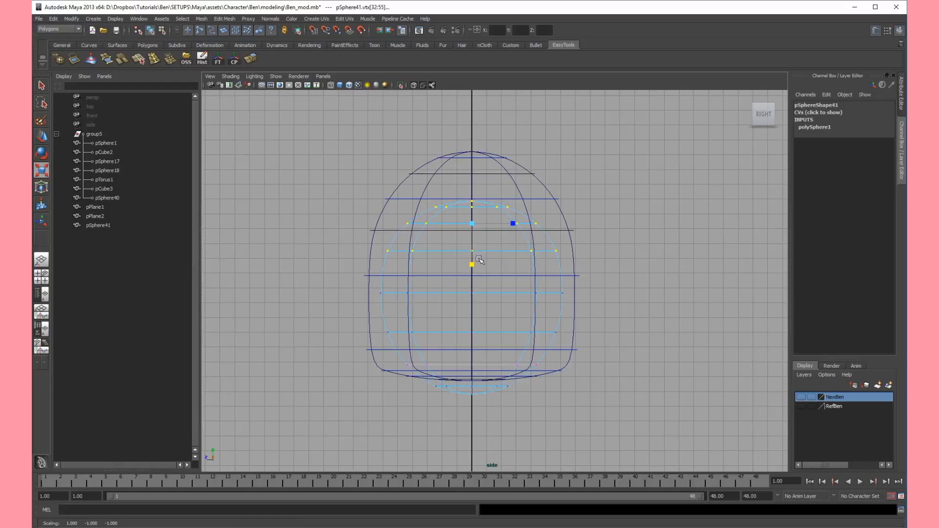
Raise the selected upper vertices to the top of the reference body and fine-tune their vertical scale to its dome.
key(w)
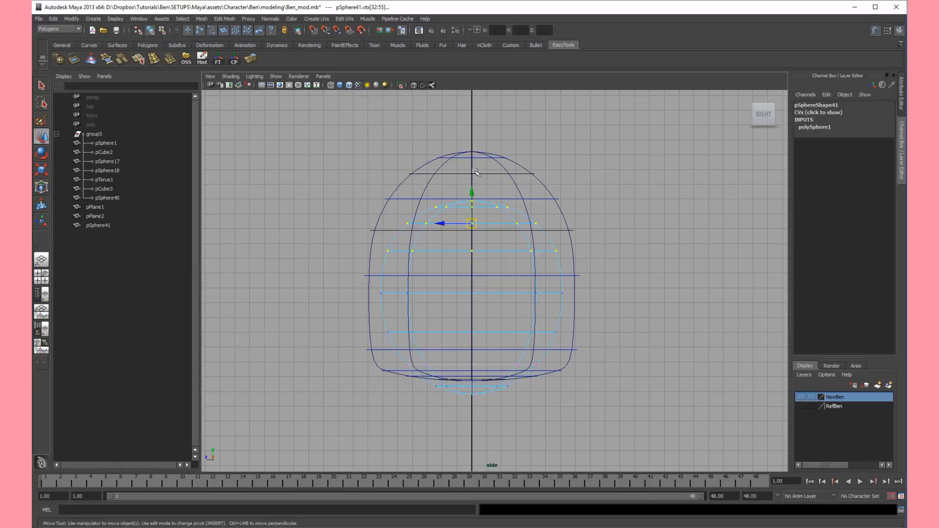
drag(473, 192, 479, 141)
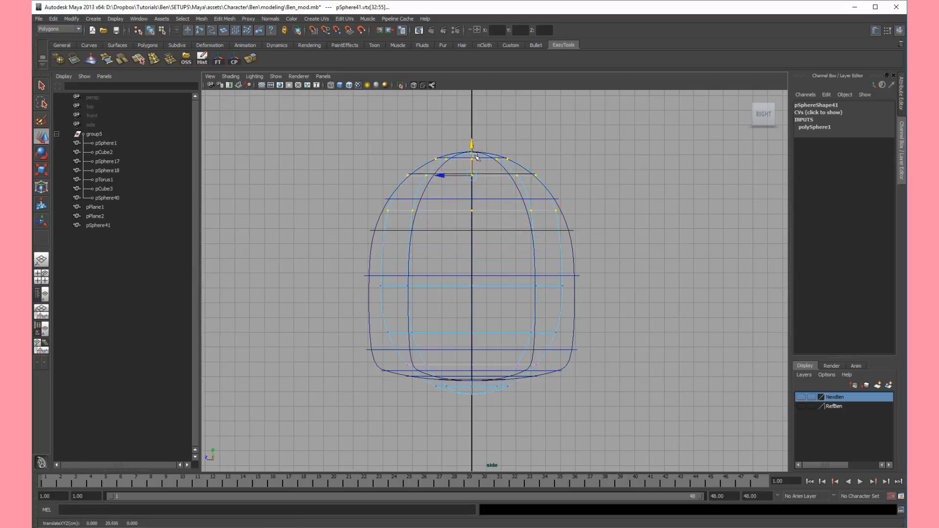
key(r)
drag(472, 142, 479, 220)
key(w)
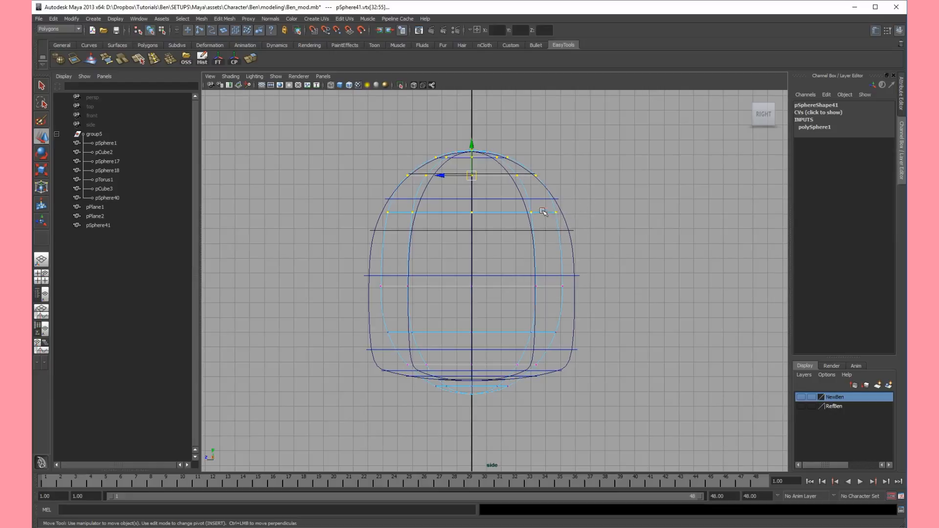
Select the lowest ring of the raised vertices and widen it to the reference body's outline.
click(649, 201)
drag(659, 208, 587, 214)
drag(404, 224, 308, 224)
key(r)
click(472, 204)
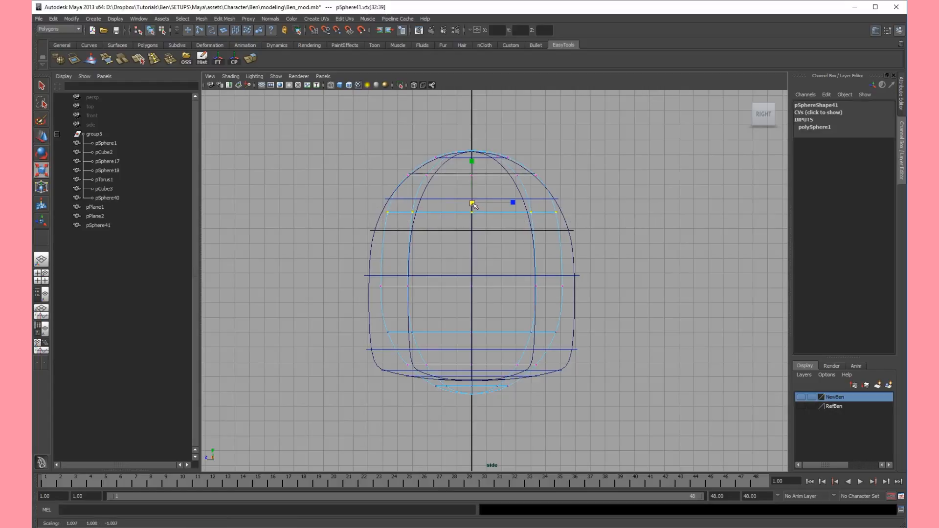
Select the sphere's middle vertex ring and scale it outward to the sides of the reference body.
drag(626, 275, 342, 296)
drag(473, 294, 485, 294)
key(ctrl+z)
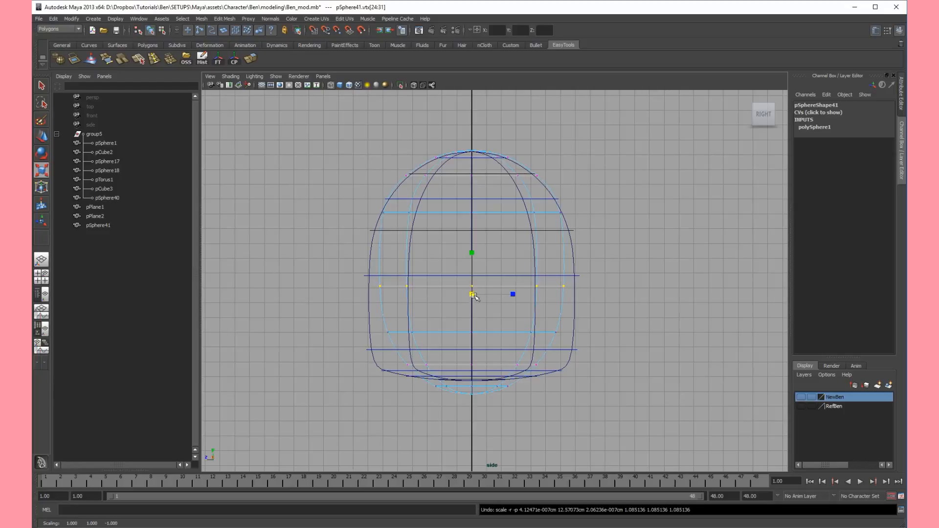
drag(473, 295, 471, 295)
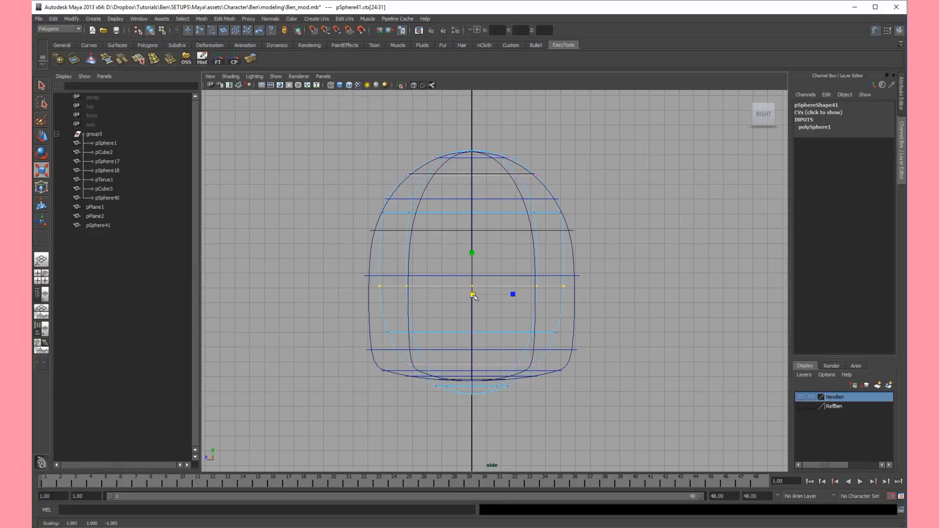
drag(494, 295, 516, 280)
key(space)
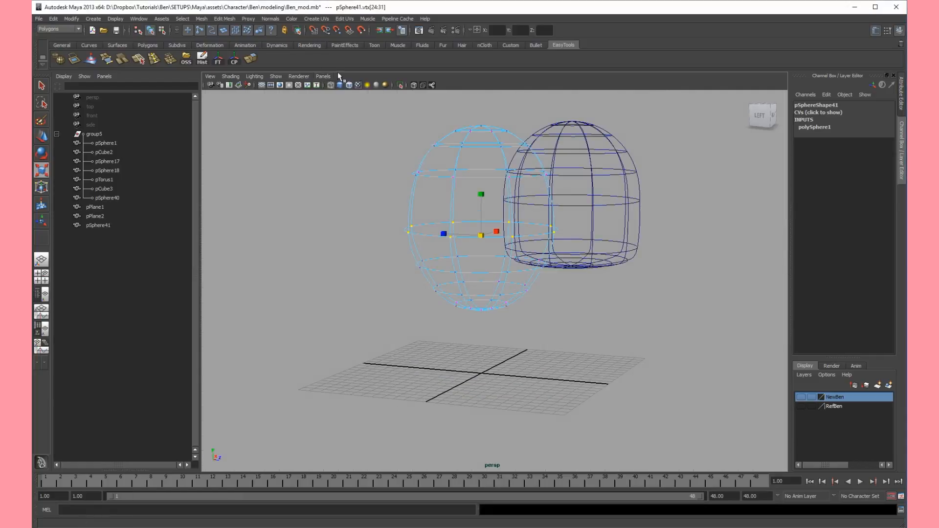
key(space)
drag(469, 230, 488, 238)
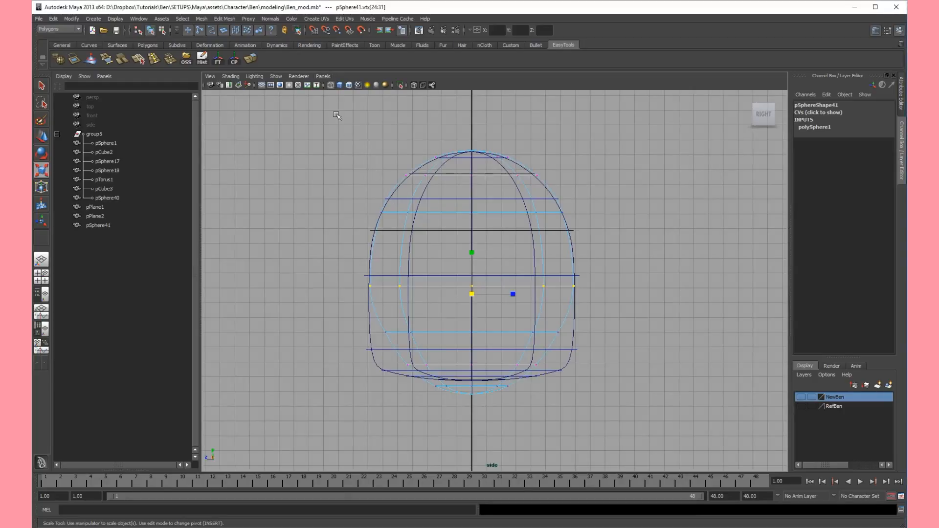
Inspect the sphere in the perspective view and undo the latest scale changes to its vertices.
click(323, 76)
mouse_move(330, 94)
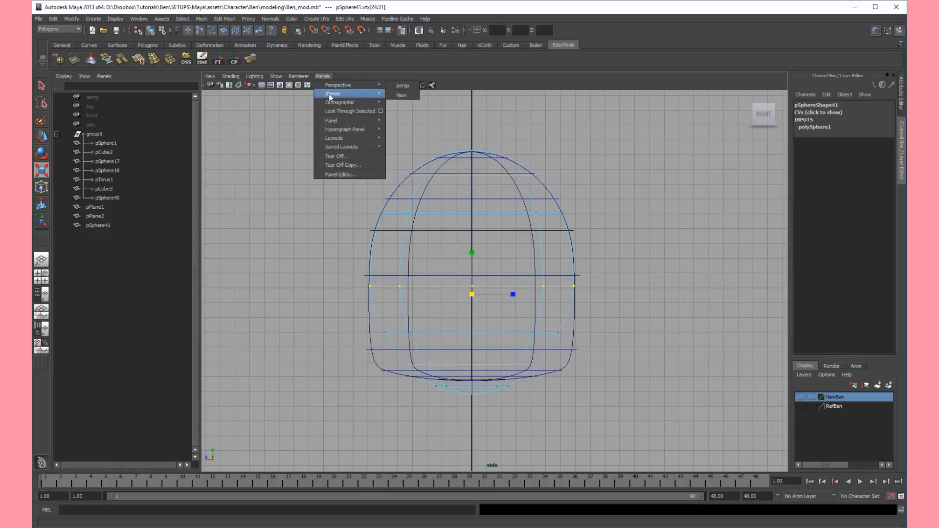
mouse_move(371, 84)
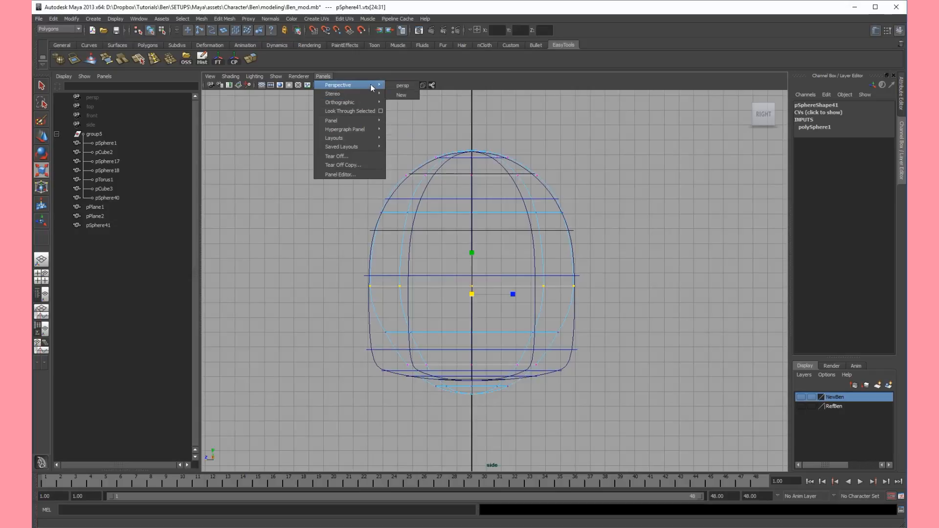
click(402, 87)
alt+drag(621, 235, 483, 261)
key(ctrl+z)
key(ctrl+z)
key(ctrl+z)
key(ctrl+z)
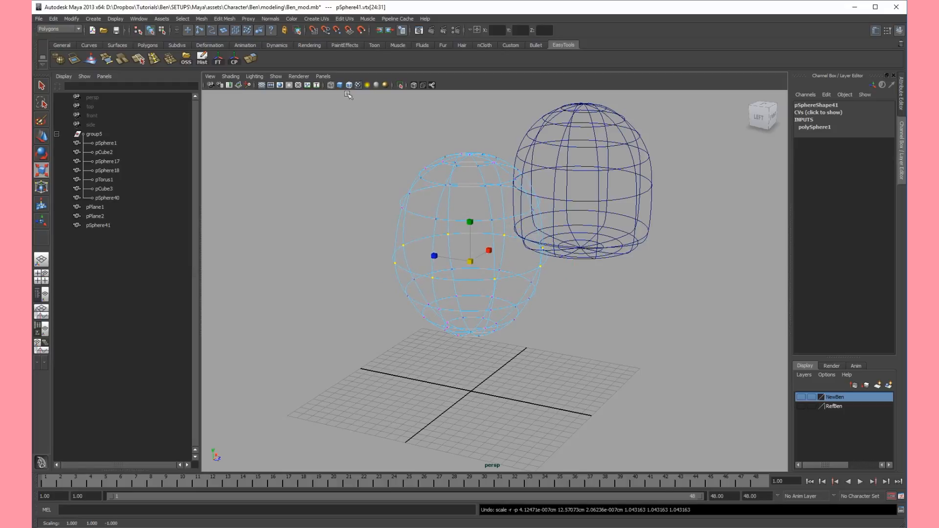
In the side view, widen the vertex ring below the middle one and lower it along the reference body's side.
click(323, 76)
mouse_move(352, 85)
mouse_move(371, 102)
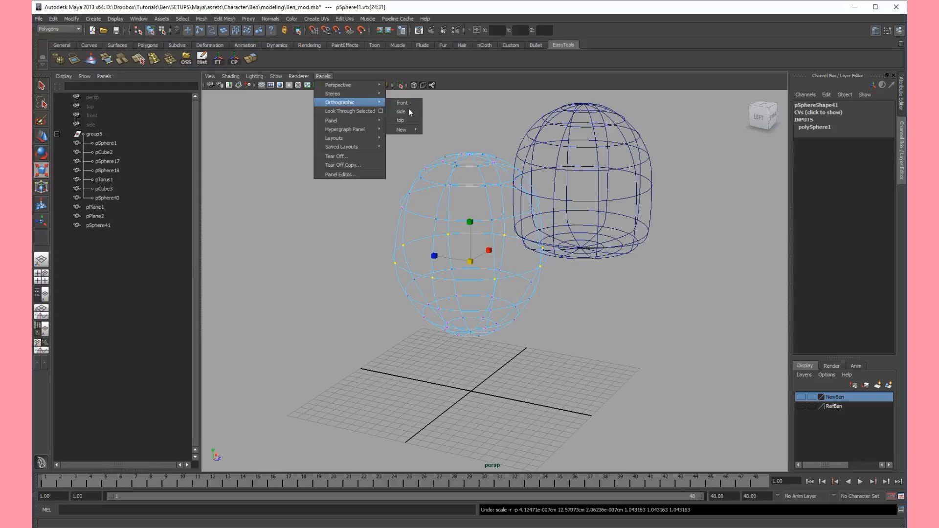
click(405, 111)
alt+middle_drag(525, 301, 521, 264)
drag(609, 283, 291, 300)
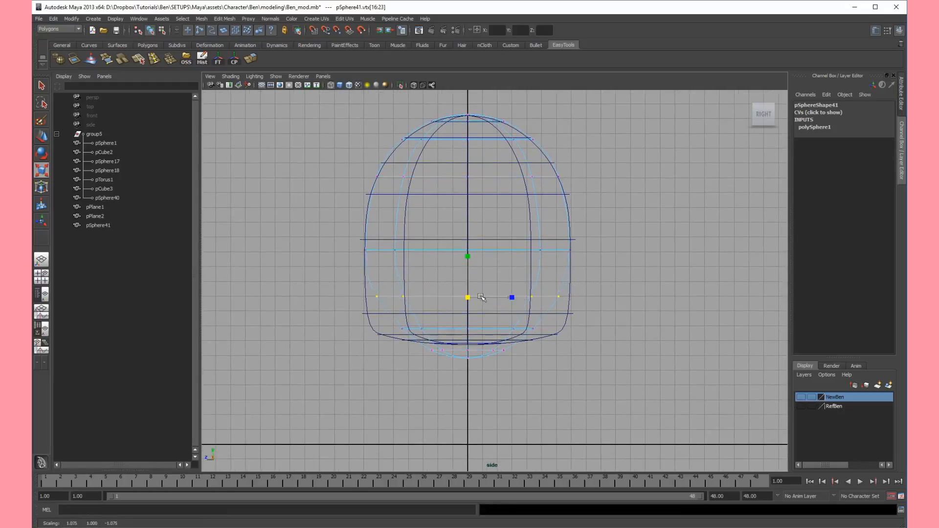
key(w)
drag(470, 264, 471, 288)
Select the next lower vertex ring and scale it outward toward the reference body's lower corners.
drag(582, 329, 384, 333)
key(r)
drag(475, 331, 510, 329)
key(w)
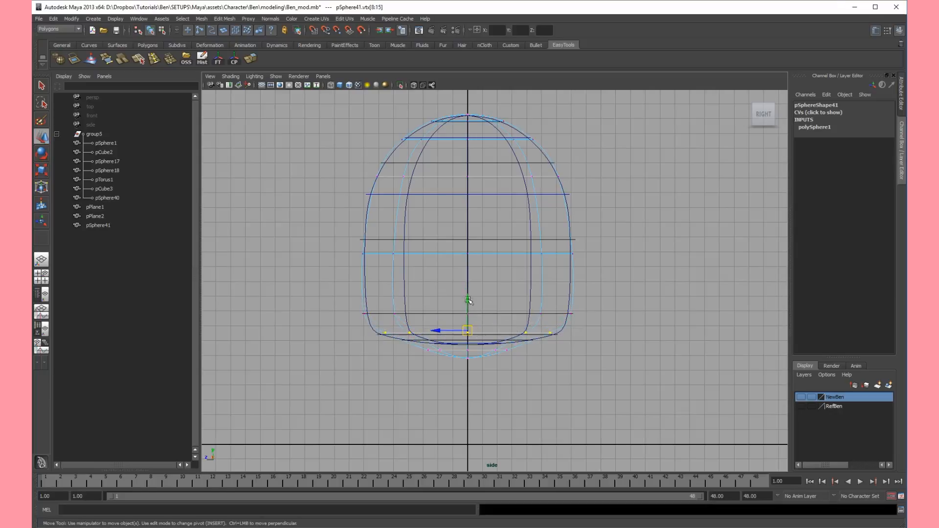
Raise the sphere's bottom vertices, including the pole, to the curved base of the reference body.
drag(572, 421, 348, 371)
drag(455, 362, 456, 346)
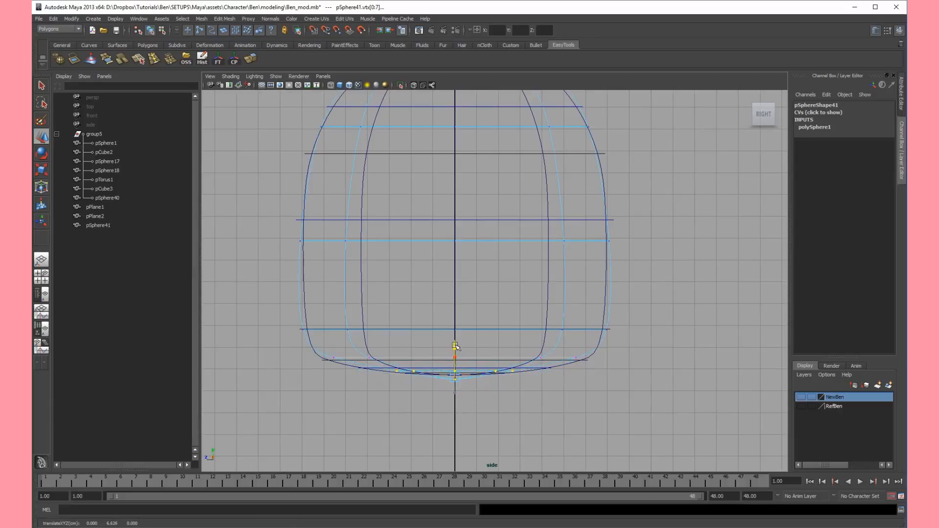
click(454, 378)
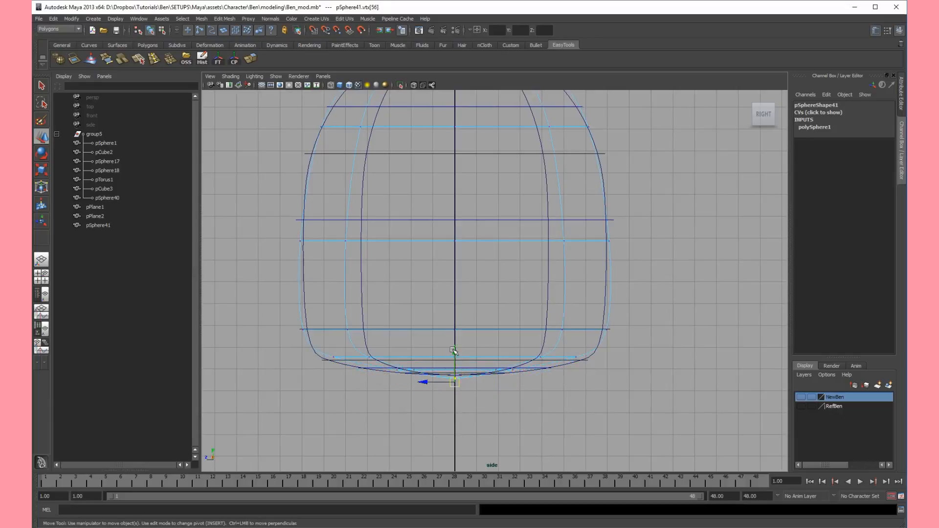
drag(454, 350, 454, 345)
key(ctrl+z)
key(ctrl+z)
drag(456, 340, 457, 348)
Select the second ring from the bottom and fine-tune its width and height to the reference body's lower edge ring.
drag(622, 356, 301, 359)
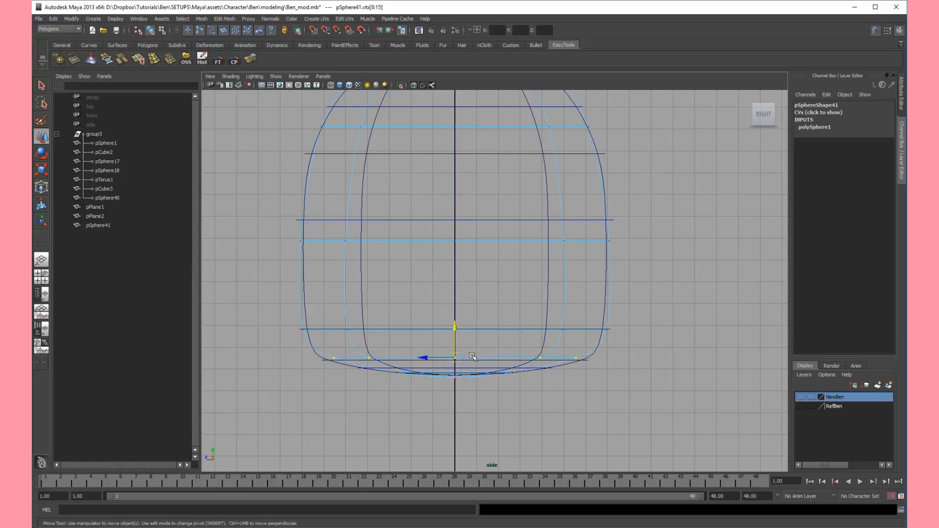
key(r)
drag(456, 358, 454, 333)
key(w)
key(space)
Select the vertex ring above the lower edge and scale it to the reference body's sides.
drag(640, 320, 241, 346)
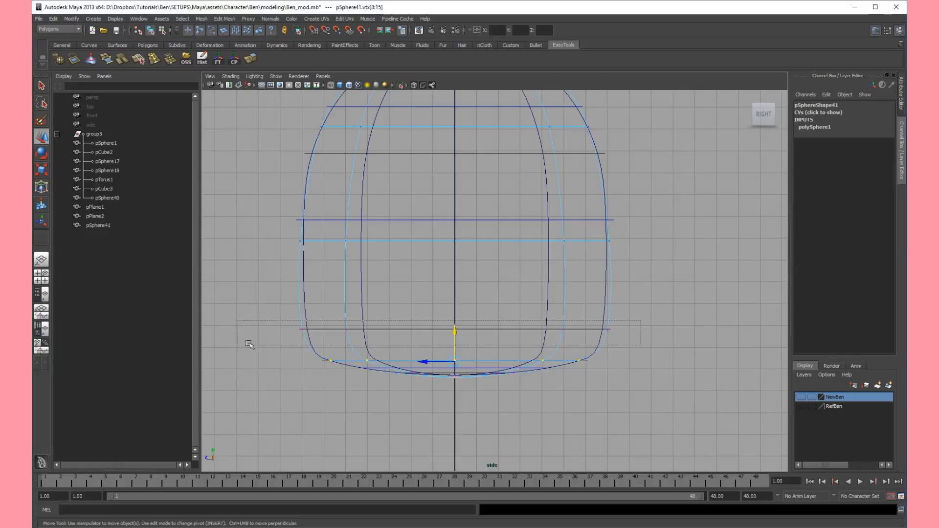
key(r)
drag(455, 341, 456, 341)
key(space)
Select the middle vertex ring and raise it to the nearest horizontal edge ring of the reference body.
drag(669, 232, 394, 275)
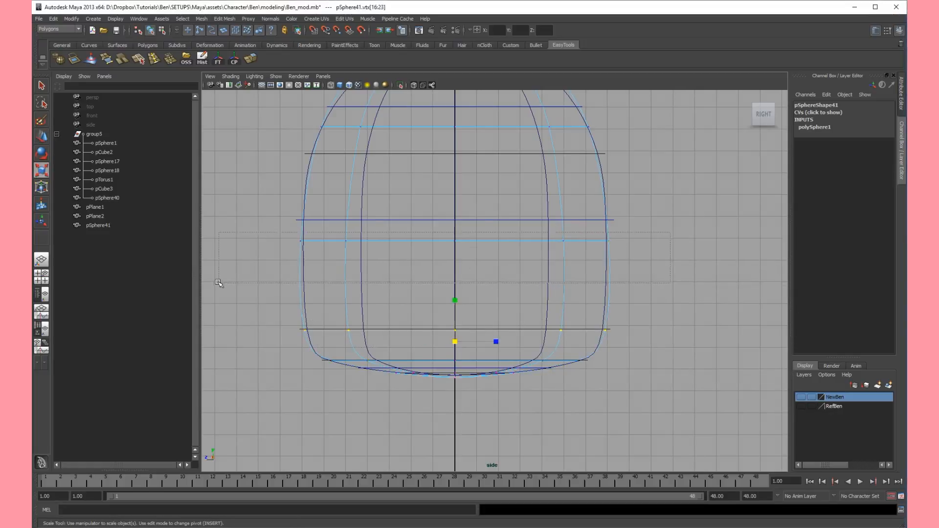
drag(219, 283, 219, 283)
key(w)
drag(456, 216, 459, 188)
alt+right_drag(453, 215, 403, 210)
alt+middle_drag(395, 205, 398, 257)
alt+right_drag(398, 258, 416, 242)
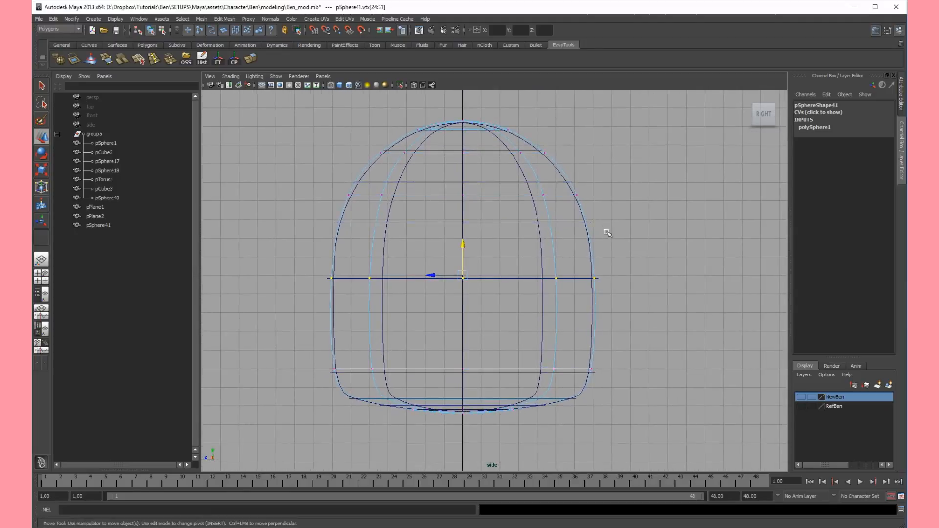
Display the scene shaded in the perspective view, return to object mode and compare both bodies from the front.
click(323, 76)
mouse_move(354, 84)
click(398, 85)
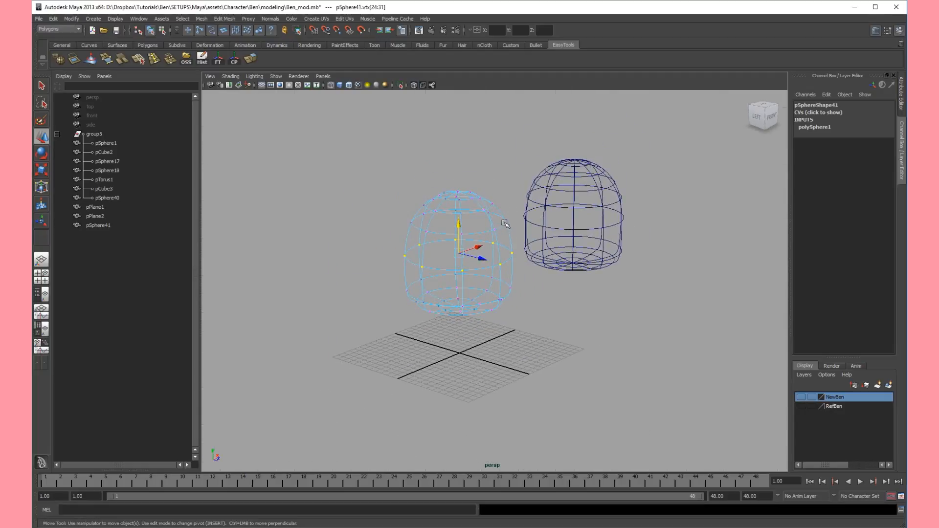
key(5)
right_drag(489, 224, 513, 213)
click(516, 181)
mouse_move(515, 181)
alt+mouse_down()
mouse_move(504, 211)
mouse_move(486, 206)
mouse_move(531, 232)
alt+mouse_up()
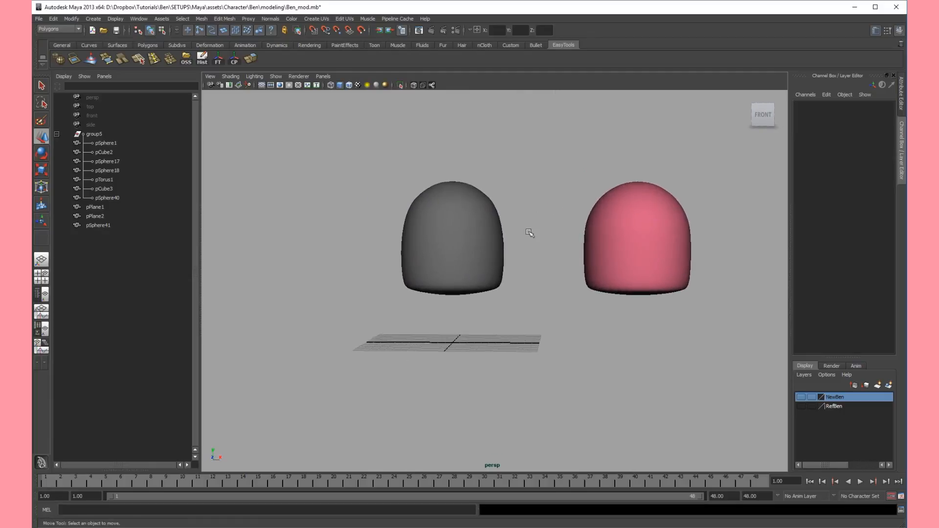
Scale the new body in width and depth only, to 7.304 in X and Z.
click(480, 216)
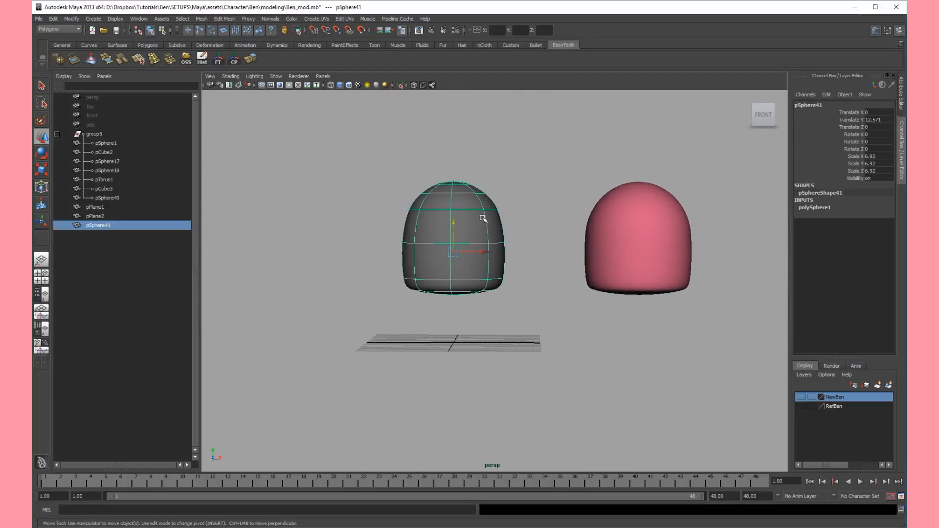
key(r)
ctrl+drag(452, 214, 456, 209)
click(507, 193)
Return to vertex mode, select the ring near the top of the dome and fine-tune its scale.
alt+middle_drag(507, 193, 499, 210)
right_click(502, 219)
right_drag(501, 219, 462, 219)
drag(542, 204, 391, 229)
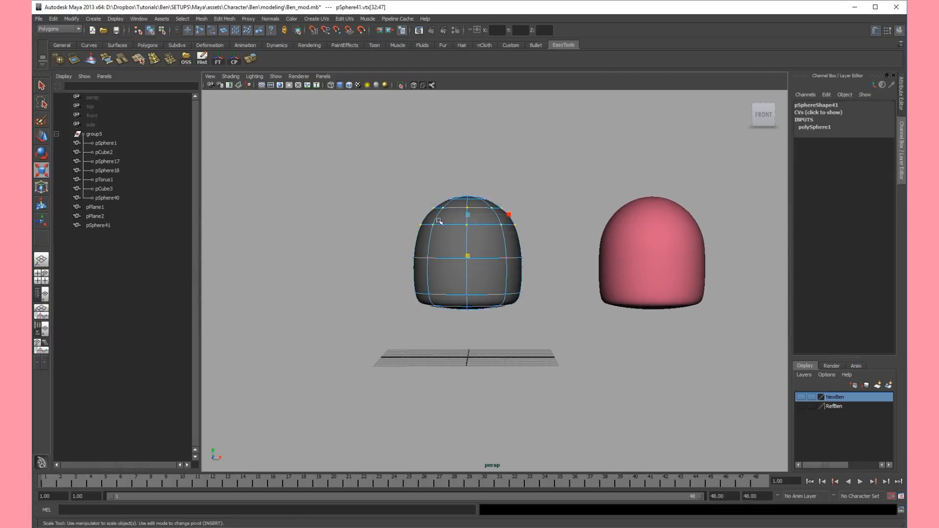
drag(529, 206, 396, 213)
mouse_move(491, 207)
alt+mouse_down()
mouse_move(637, 210)
mouse_move(476, 202)
alt+mouse_up()
click(465, 209)
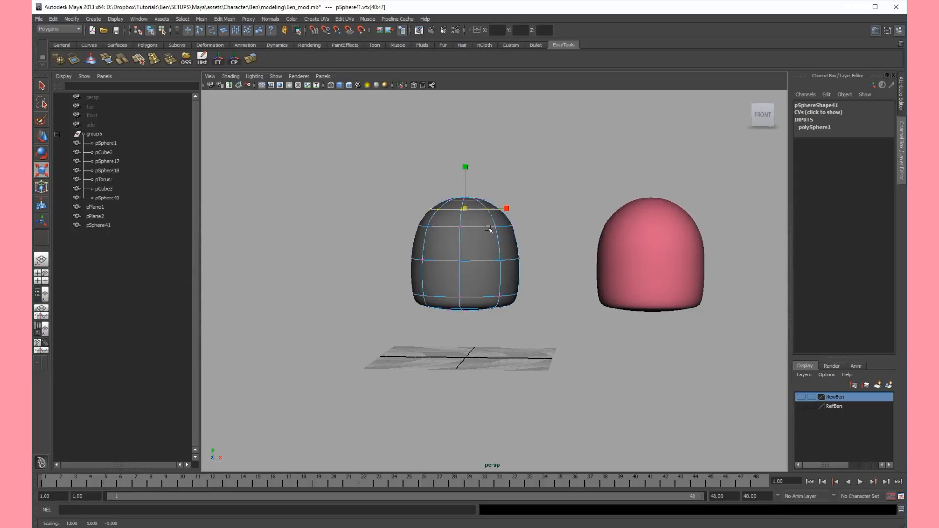
Select the next lower ring of the dome, adjust it against the reference body and return to object mode.
alt+drag(483, 225, 494, 223)
alt+right_drag(495, 223, 517, 232)
alt+middle_drag(517, 232, 505, 246)
alt+drag(489, 248, 376, 246)
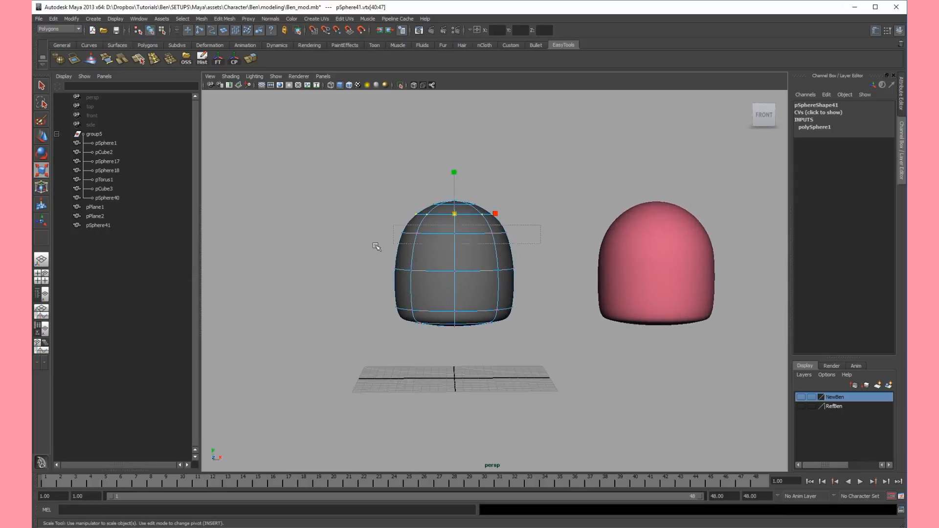
key(w)
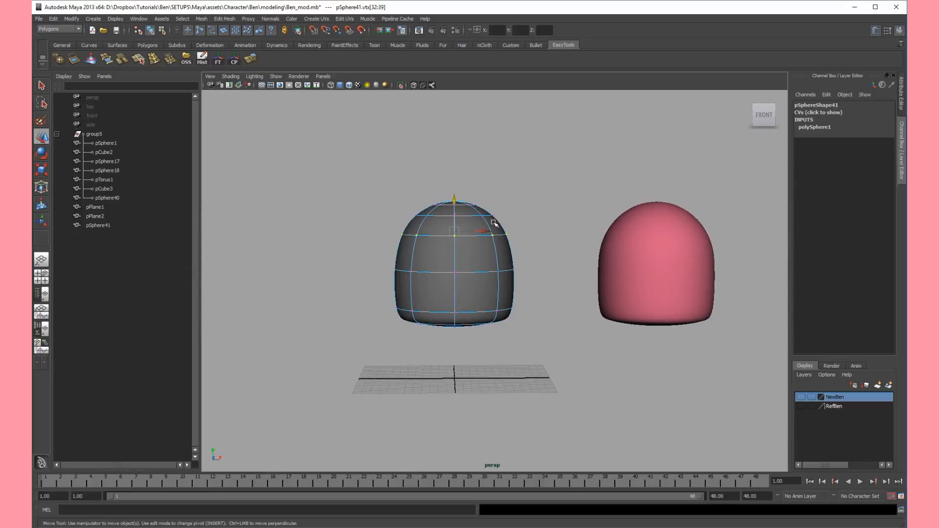
right_click(492, 222)
click(528, 212)
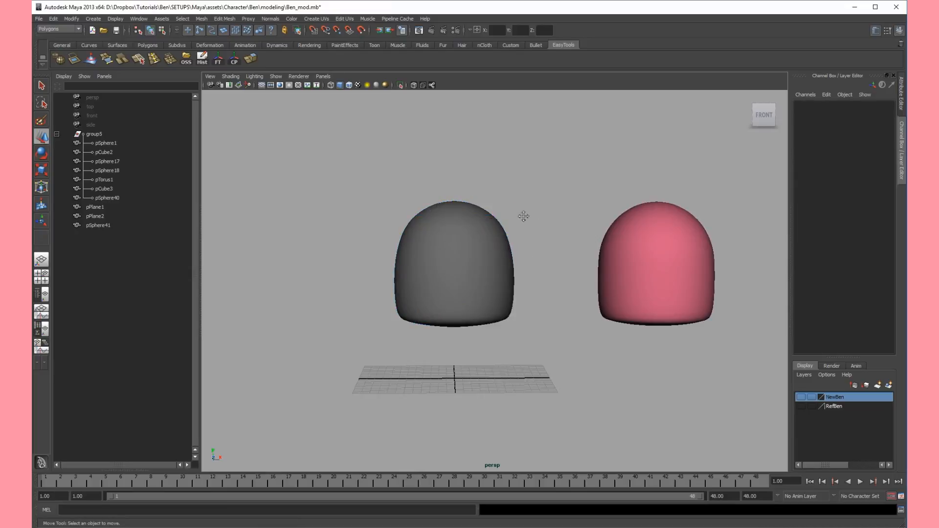
Assign a new VRay Mtl material to the new body.
alt+middle_drag(523, 216, 404, 234)
click(413, 237)
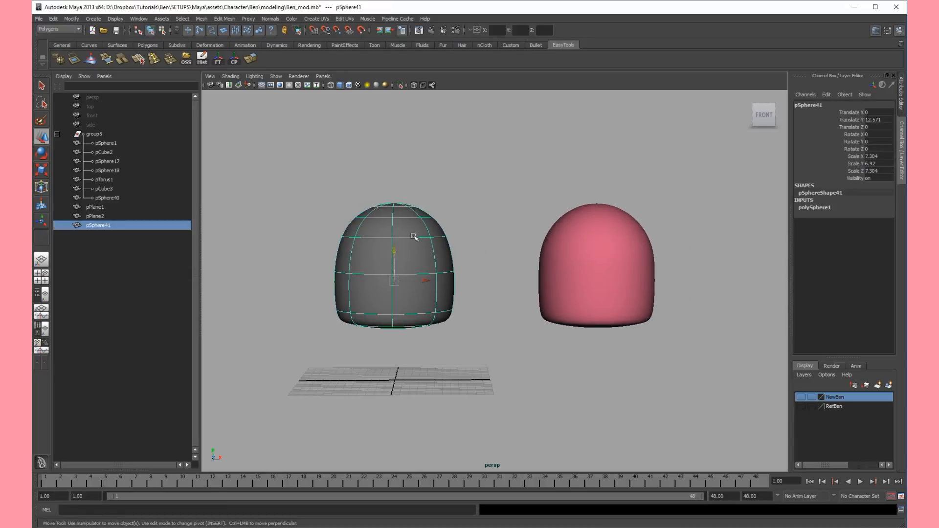
right_drag(416, 235, 423, 368)
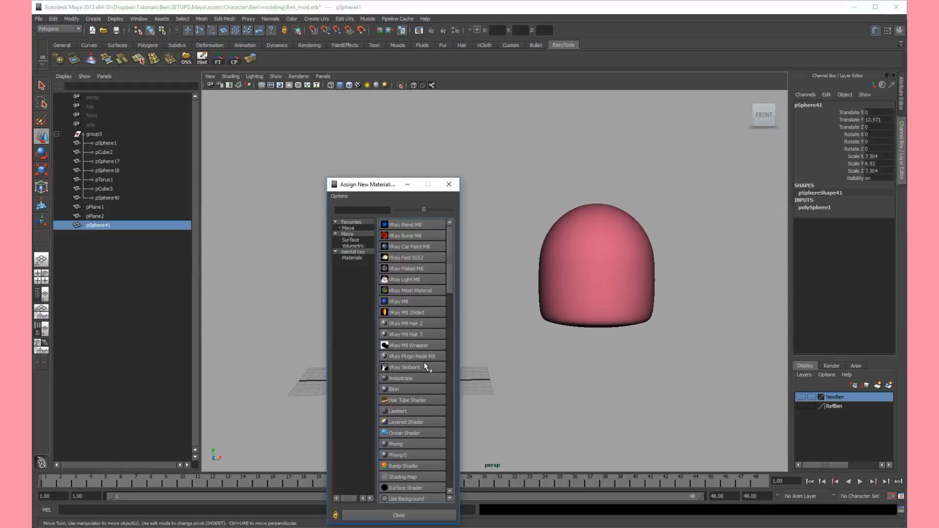
click(400, 301)
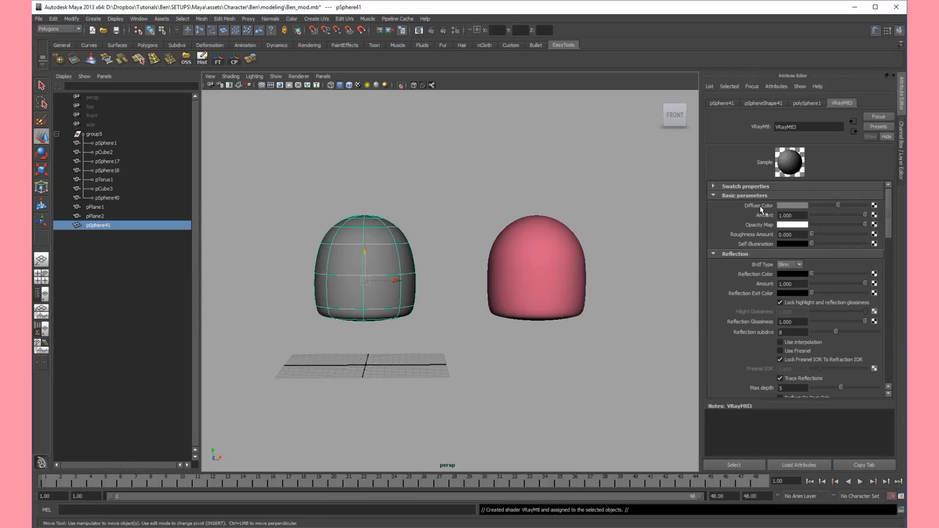
Set the material's diffuse color to the reference body's pink, with hue 340, saturation 0.618 and value 0.865.
click(792, 206)
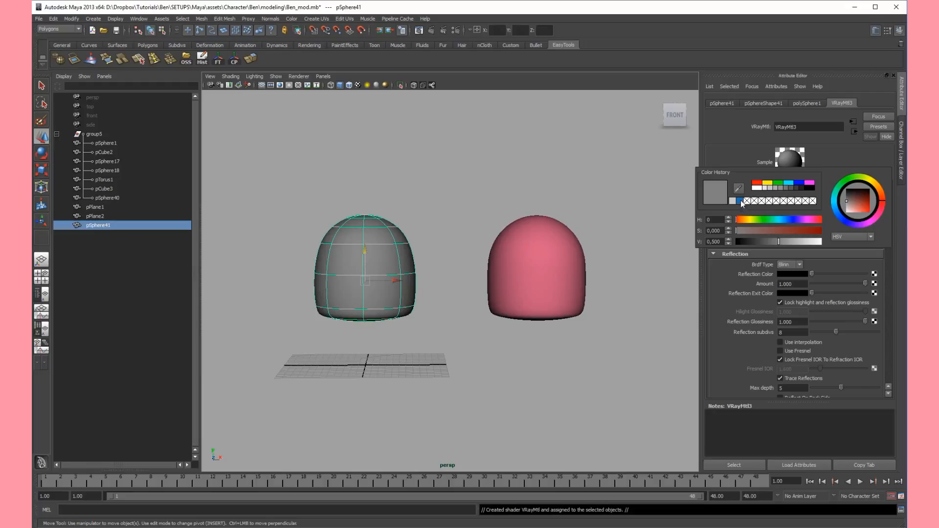
click(740, 201)
click(788, 206)
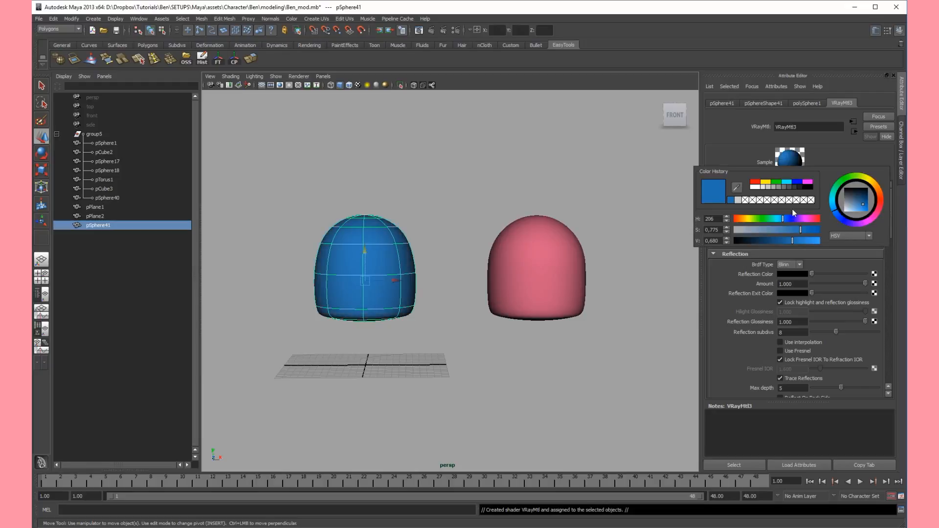
drag(791, 218, 810, 220)
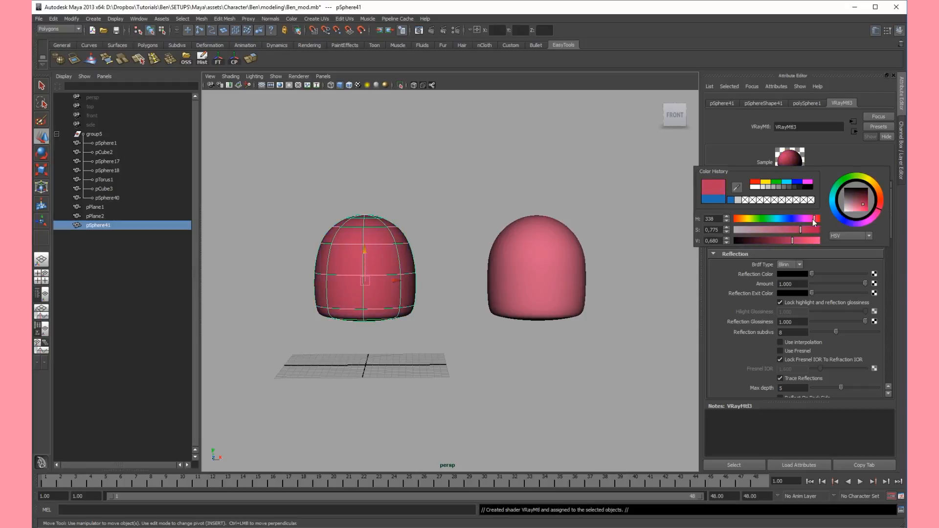
drag(792, 231, 814, 223)
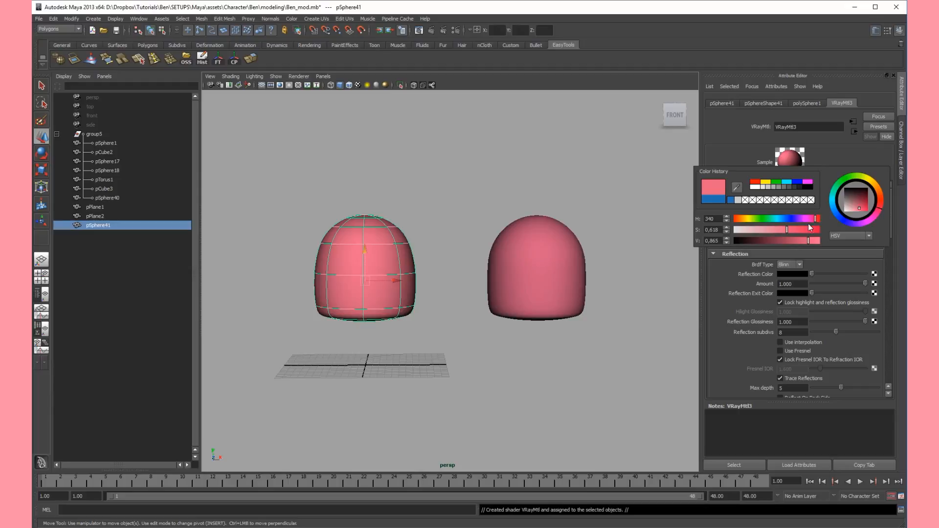
click(447, 214)
alt+drag(448, 215, 504, 223)
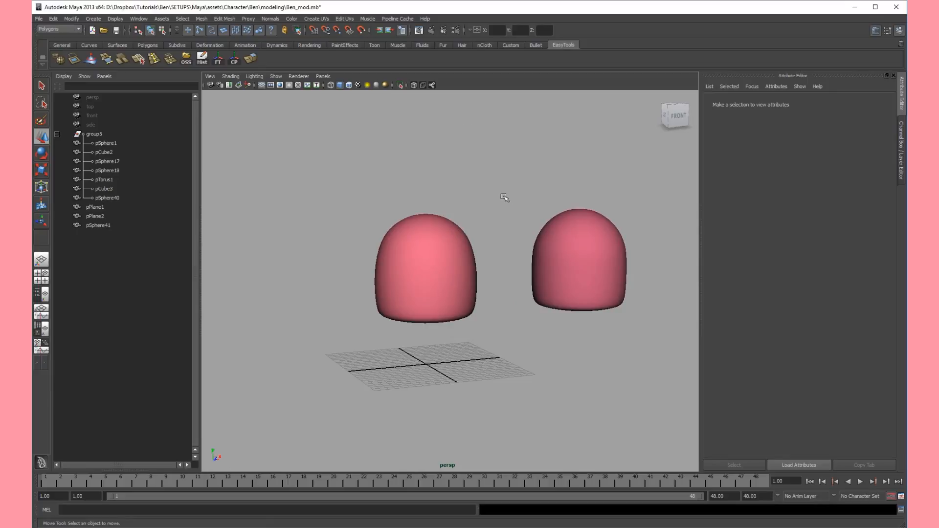
Delete the new body's construction history and freeze its transformations.
click(441, 230)
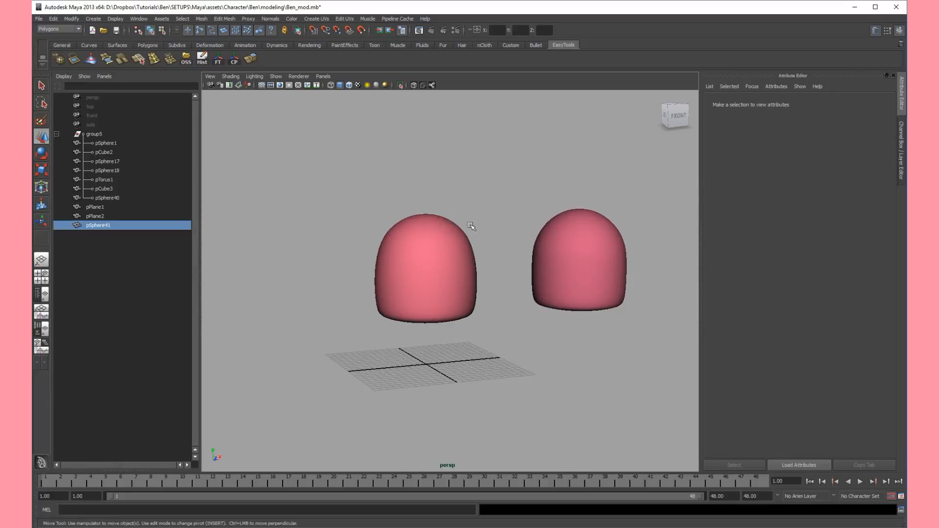
click(901, 137)
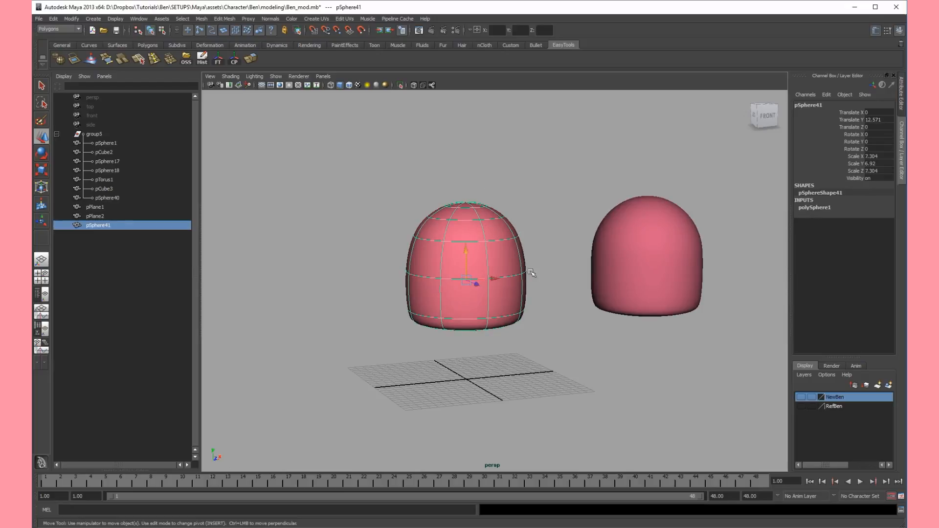
alt+drag(566, 264, 569, 262)
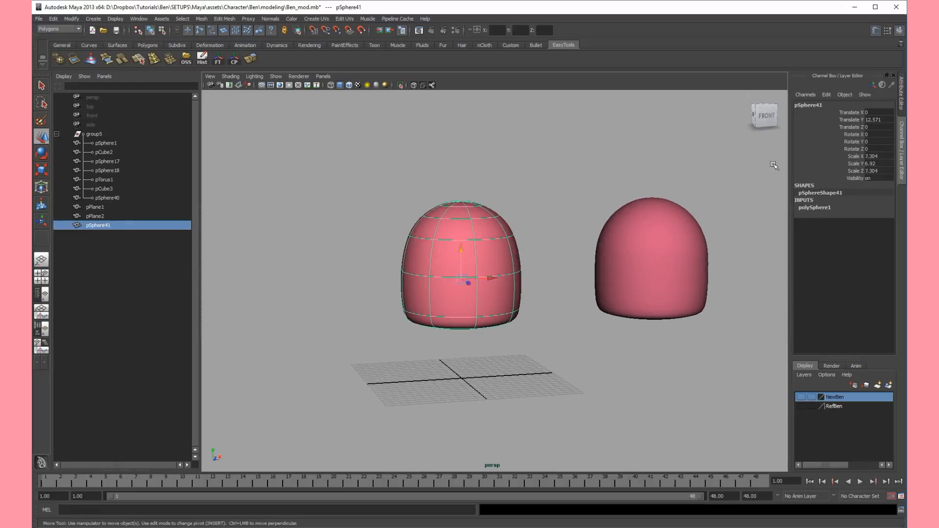
click(202, 58)
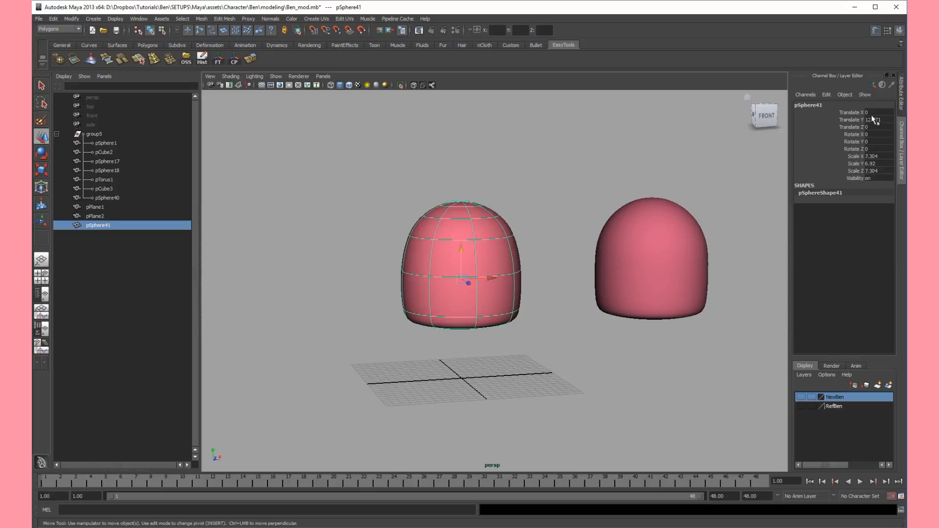
click(218, 59)
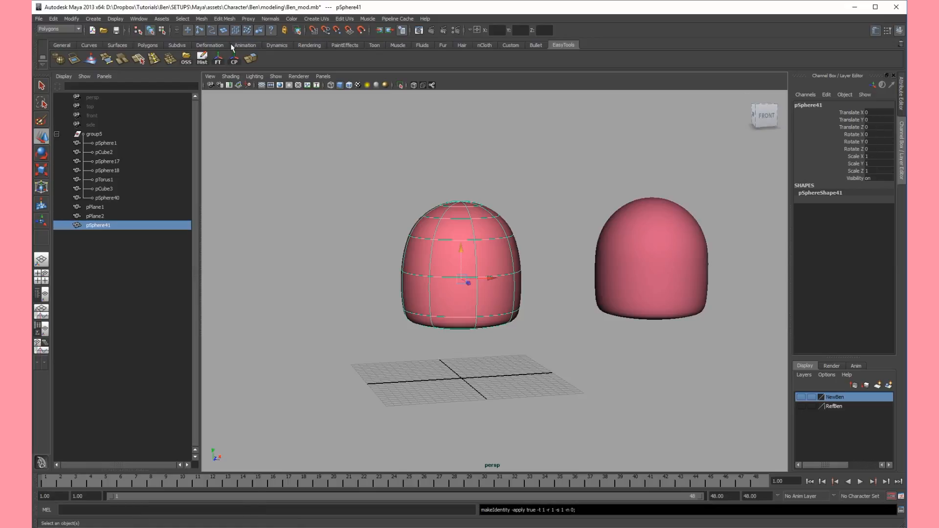
alt+drag(482, 200, 524, 200)
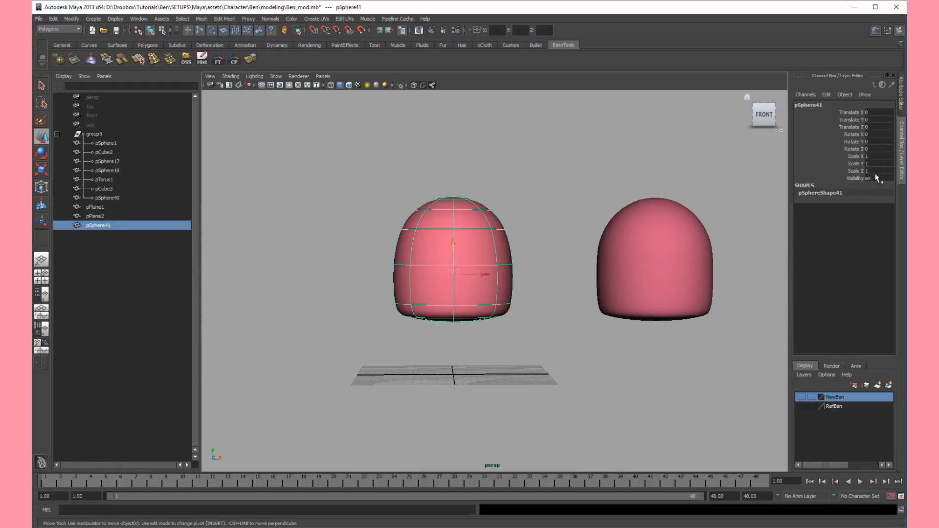
alt+drag(530, 224, 467, 237)
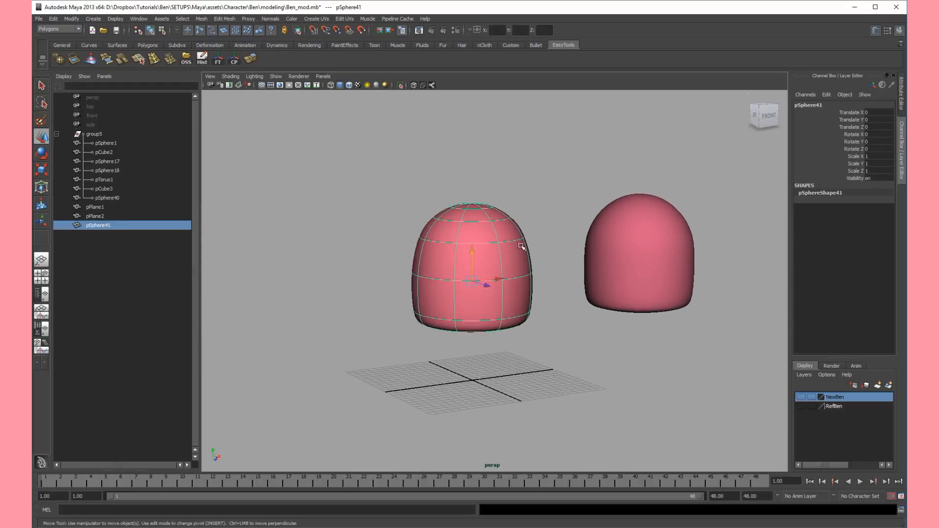
alt+drag(547, 242, 544, 243)
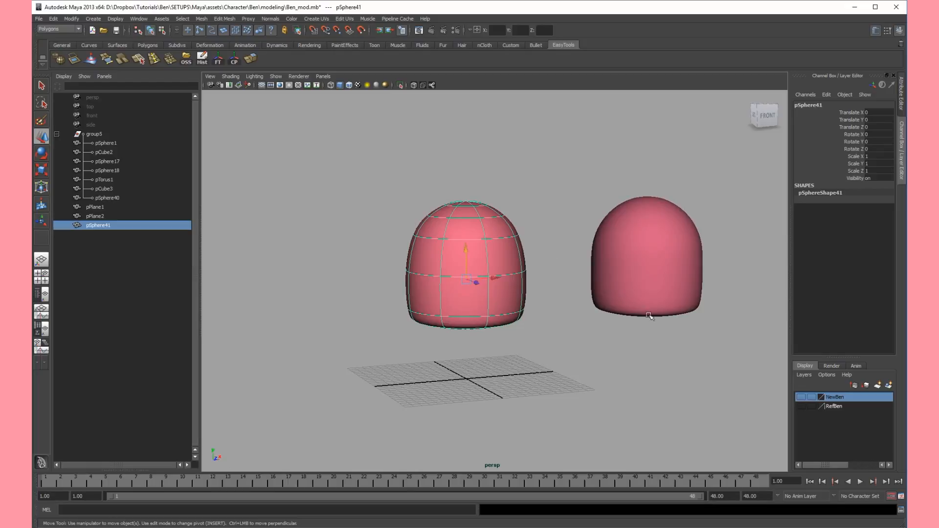
Show the NewBen layer and examine how the new body sits on the legs from several angles.
click(803, 397)
alt+drag(699, 369, 631, 342)
click(627, 342)
alt+middle_drag(593, 340, 618, 350)
alt+drag(618, 350, 666, 352)
alt+right_drag(667, 352, 624, 360)
alt+middle_drag(625, 360, 637, 357)
alt+drag(637, 357, 642, 354)
alt+middle_drag(629, 353, 618, 379)
alt+right_drag(614, 375, 589, 347)
alt+drag(589, 348, 568, 335)
alt+middle_drag(568, 335, 541, 346)
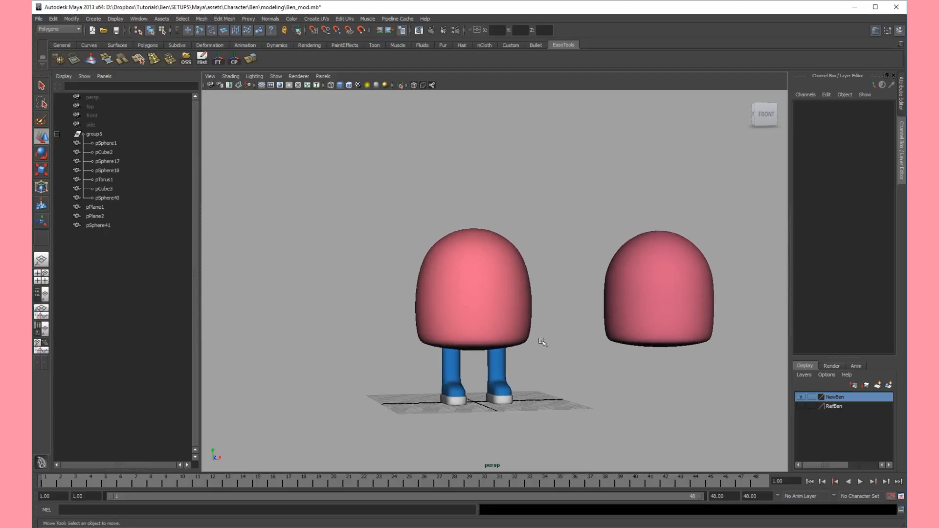